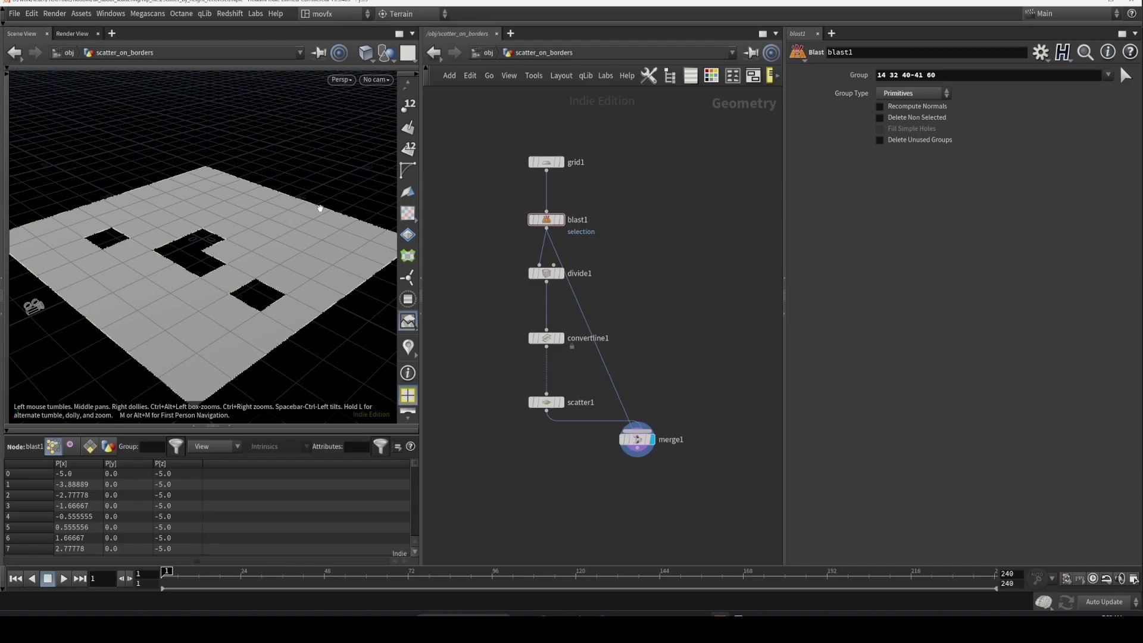
Go up from the scatter_on_borders network to the object level and select the scatter_using_camera_frustrum geometry.
{"action": "left_click_drag", "start_coordinate": [228, 381], "coordinate": [212, 276]}
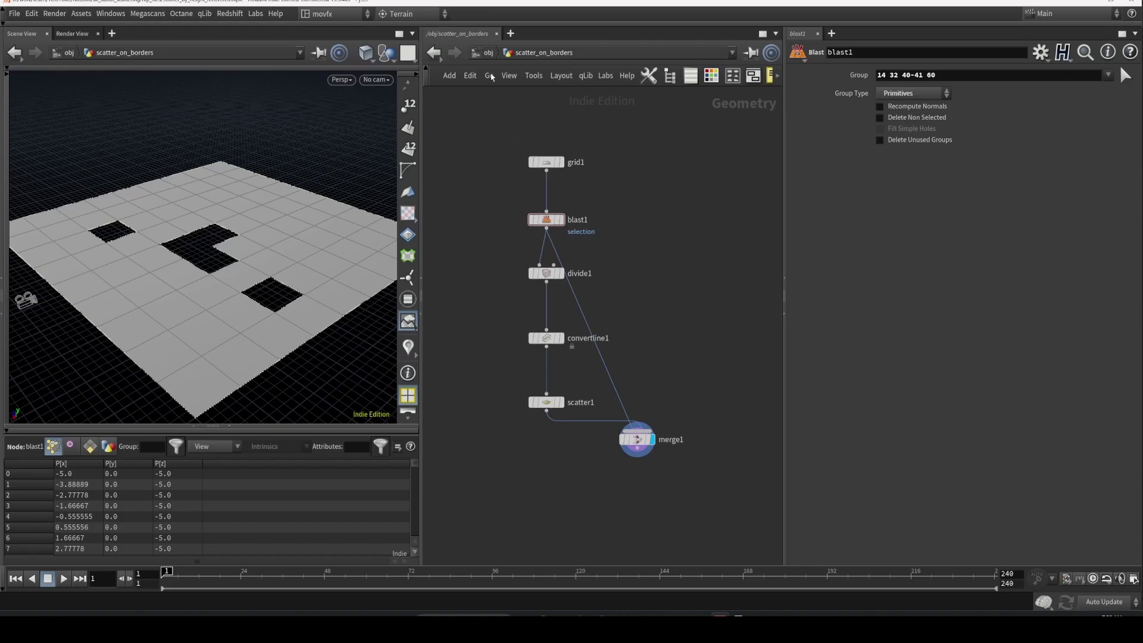
{"action": "left_click", "coordinate": [487, 55]}
{"action": "middle_click_drag", "start_coordinate": [582, 328], "coordinate": [582, 228]}
{"action": "left_click", "coordinate": [521, 265]}
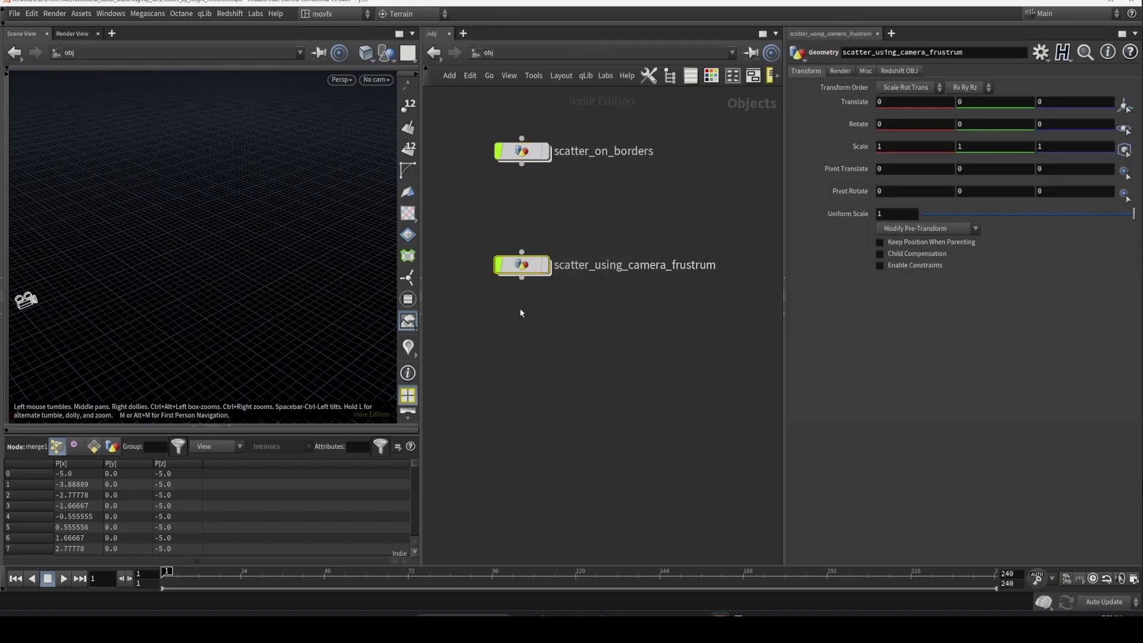
{"action": "middle_click_drag", "start_coordinate": [605, 296], "coordinate": [588, 276]}
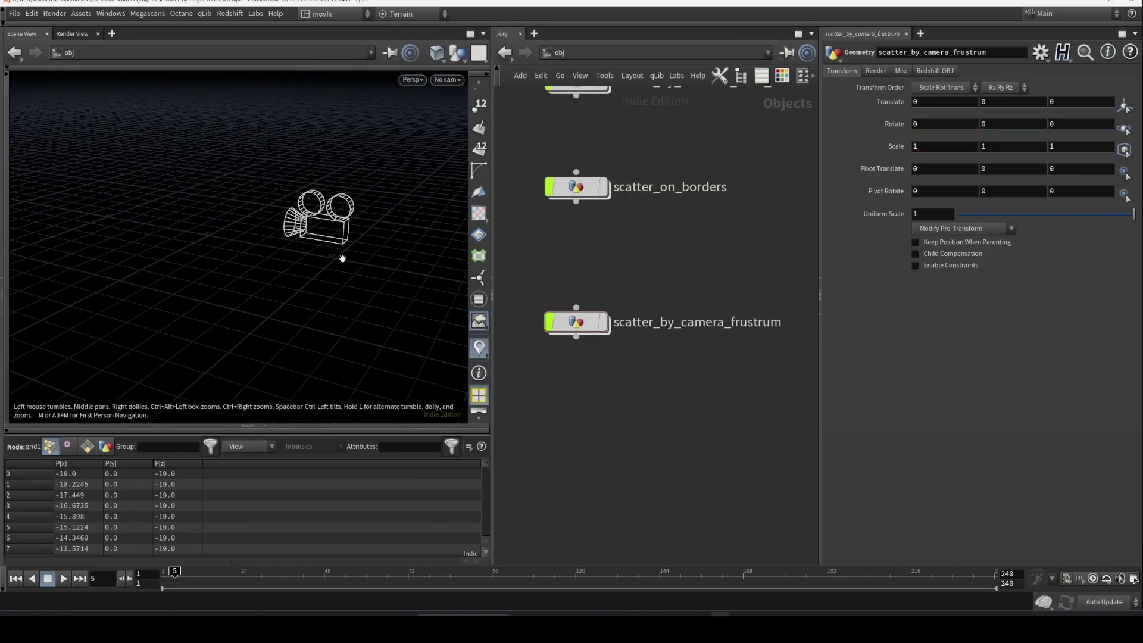
Look around the camera in the scene and enter the scatter_by_camera_frustrum geometry network.
{"action": "mouse_move", "coordinate": [343, 259]}
{"action": "left_mouse_down"}
{"action": "mouse_move", "coordinate": [289, 253]}
{"action": "mouse_move", "coordinate": [273, 306]}
{"action": "mouse_move", "coordinate": [290, 272]}
{"action": "mouse_move", "coordinate": [298, 281]}
{"action": "mouse_move", "coordinate": [327, 269]}
{"action": "left_mouse_up"}
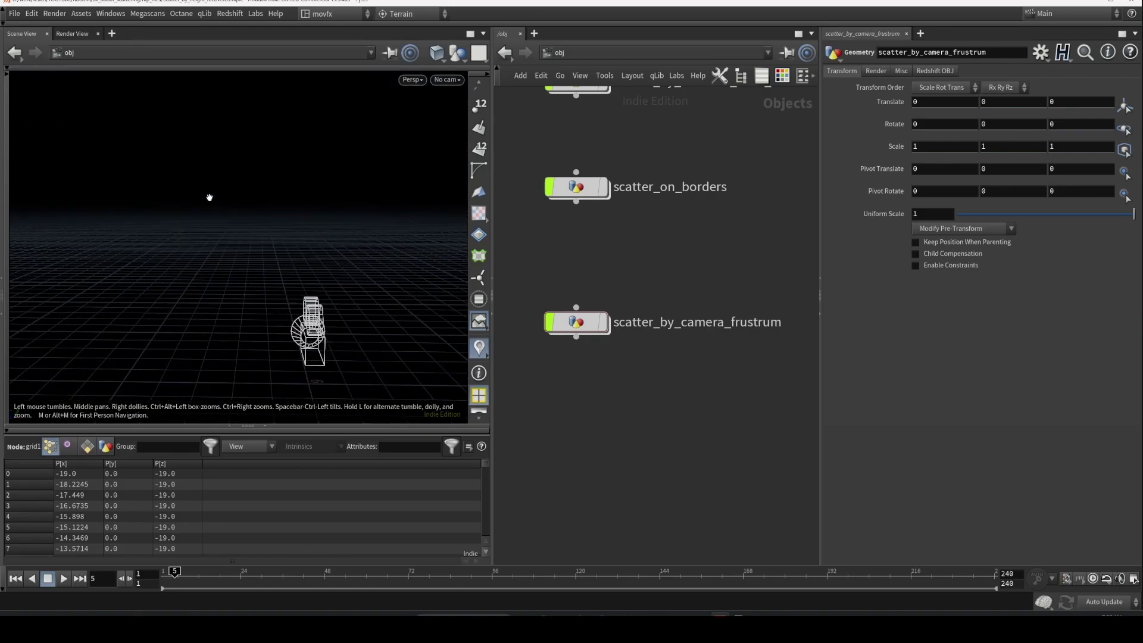
{"action": "left_click_drag", "start_coordinate": [324, 215], "coordinate": [171, 206]}
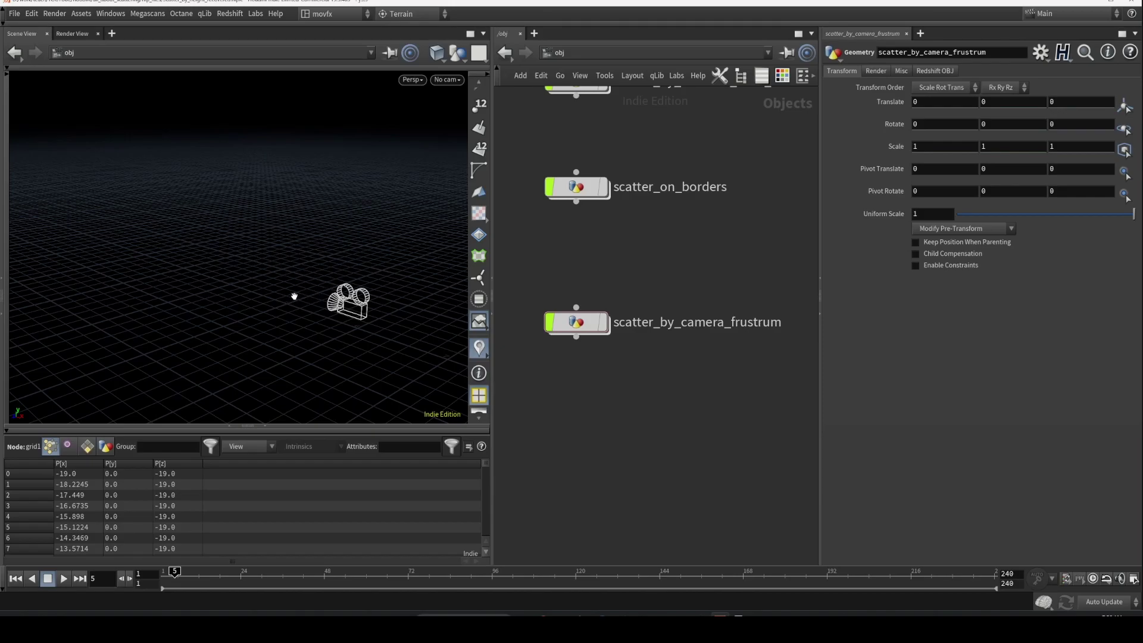
{"action": "mouse_move", "coordinate": [582, 321]}
{"action": "scroll", "coordinate": [620, 246], "scroll_direction": "up", "scroll_amount": 1}
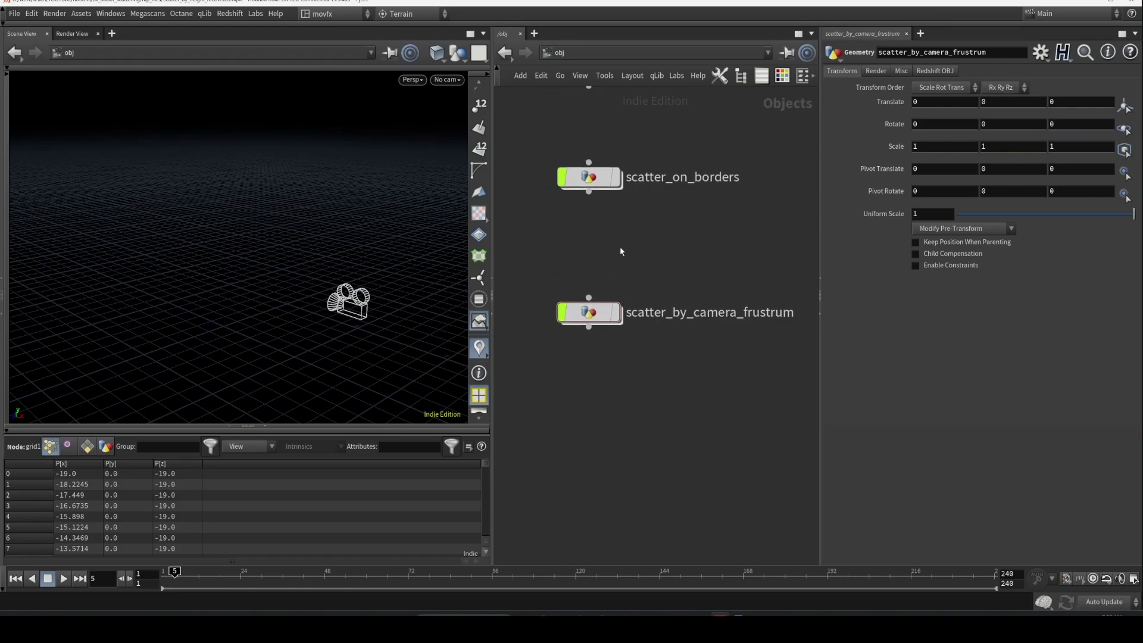
{"action": "double_click", "coordinate": [594, 320]}
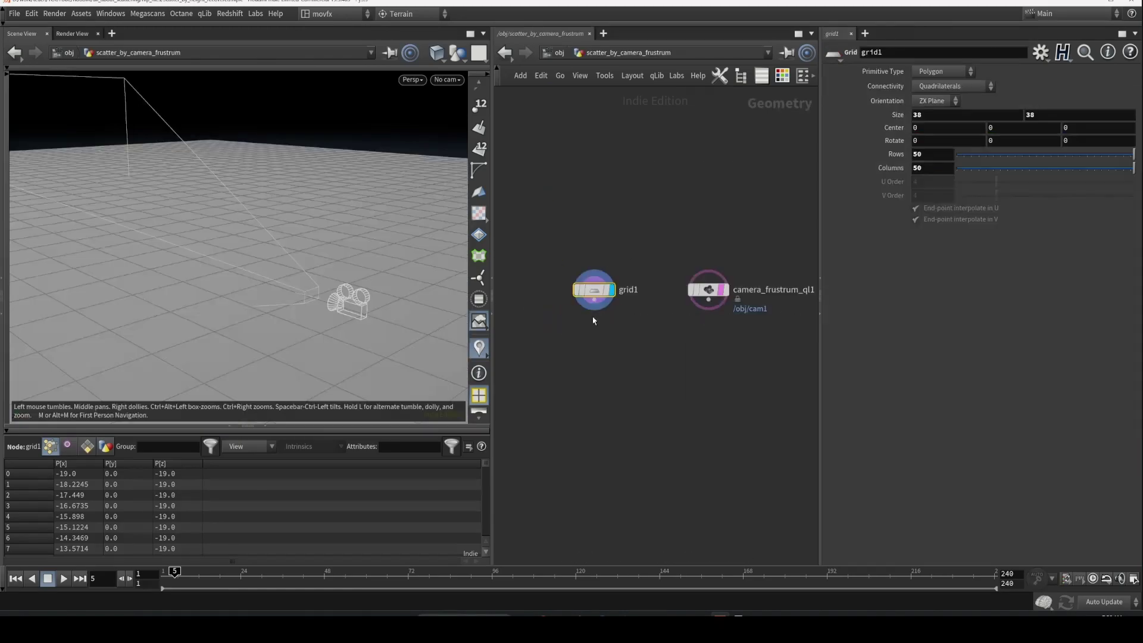
Add a Scatter node below grid1, connected to the grid's output, and display it.
{"action": "left_click_drag", "start_coordinate": [283, 255], "coordinate": [214, 250]}
{"action": "mouse_move", "coordinate": [302, 242]}
{"action": "left_mouse_down"}
{"action": "mouse_move", "coordinate": [281, 280]}
{"action": "mouse_move", "coordinate": [301, 248]}
{"action": "mouse_move", "coordinate": [255, 266]}
{"action": "mouse_move", "coordinate": [290, 277]}
{"action": "mouse_move", "coordinate": [301, 262]}
{"action": "mouse_move", "coordinate": [302, 296]}
{"action": "mouse_move", "coordinate": [314, 303]}
{"action": "mouse_move", "coordinate": [327, 227]}
{"action": "mouse_move", "coordinate": [319, 250]}
{"action": "mouse_move", "coordinate": [316, 235]}
{"action": "left_mouse_up"}
{"action": "key", "text": "Tab"}
{"action": "mouse_move", "coordinate": [590, 326]}
{"action": "type", "text": "sca"}
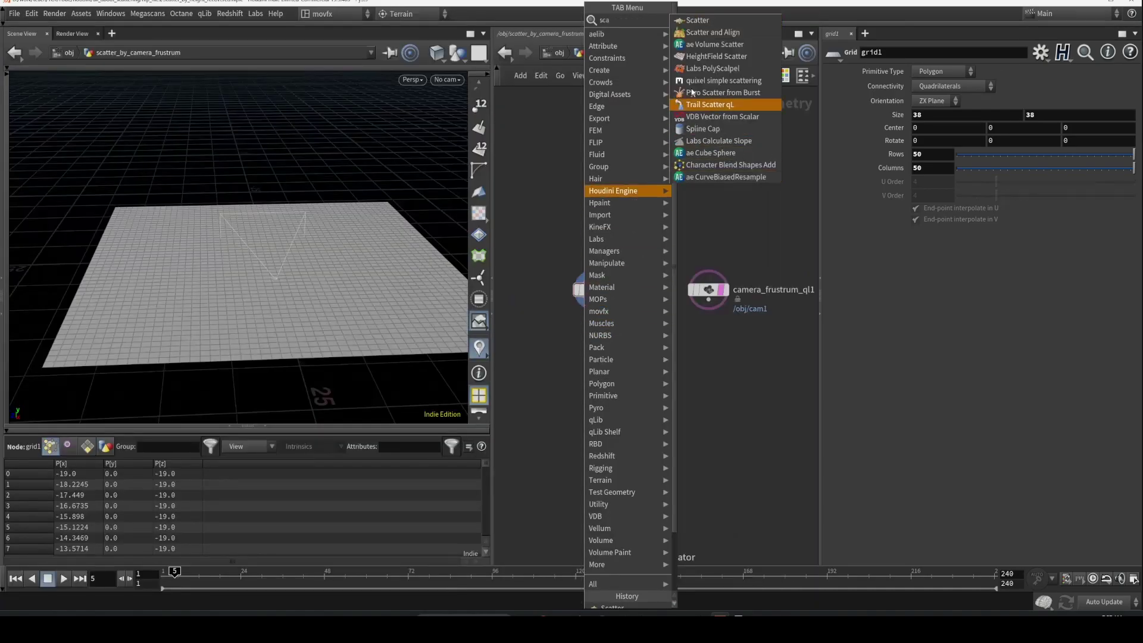
{"action": "left_click", "coordinate": [702, 22]}
{"action": "left_click", "coordinate": [593, 333]}
{"action": "left_click", "coordinate": [594, 323]}
{"action": "left_click", "coordinate": [611, 333]}
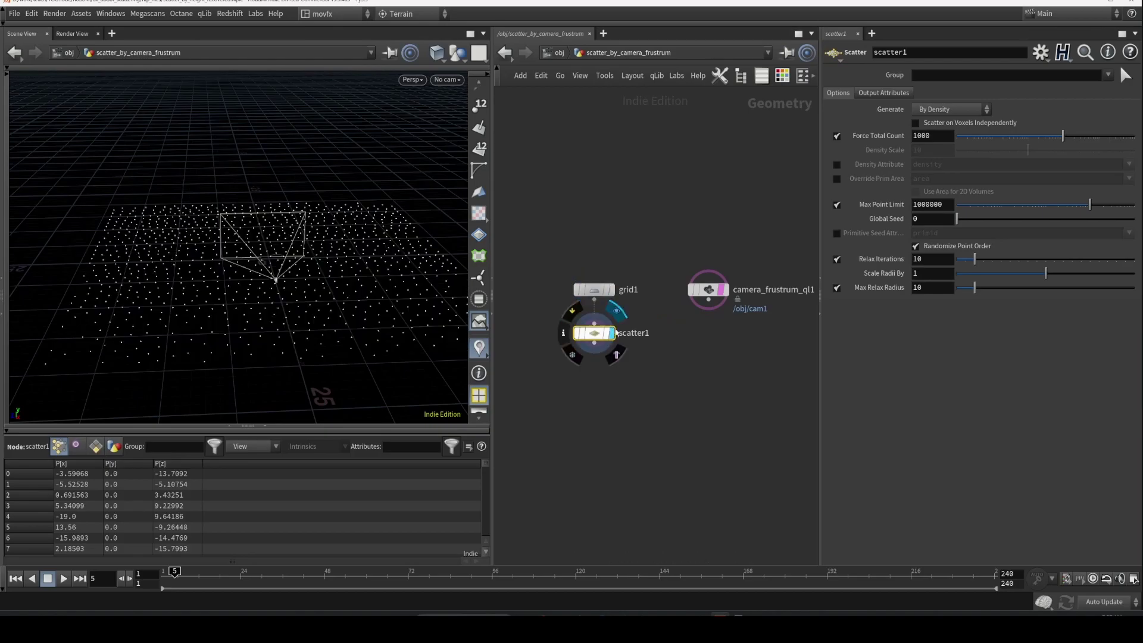
Inspect the scattered points on the grid against the camera frustum outline from several angles.
{"action": "left_click_drag", "start_coordinate": [314, 292], "coordinate": [342, 282]}
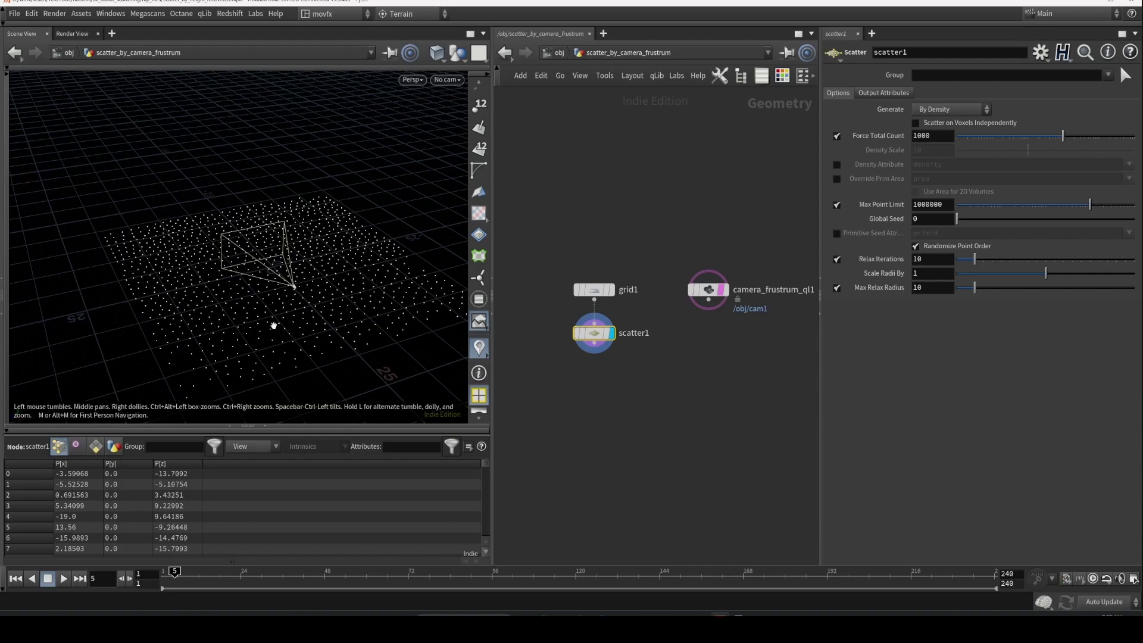
{"action": "left_click_drag", "start_coordinate": [249, 325], "coordinate": [301, 296]}
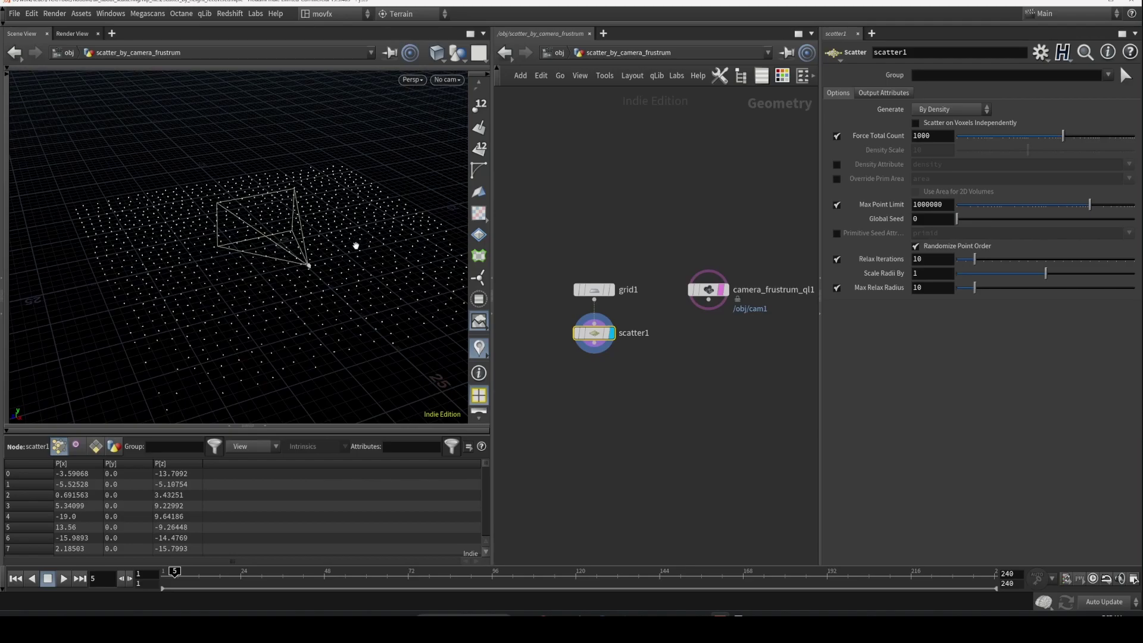
{"action": "mouse_move", "coordinate": [342, 247]}
{"action": "left_mouse_down"}
{"action": "mouse_move", "coordinate": [369, 212]}
{"action": "mouse_move", "coordinate": [299, 262]}
{"action": "mouse_move", "coordinate": [327, 257]}
{"action": "left_mouse_up"}
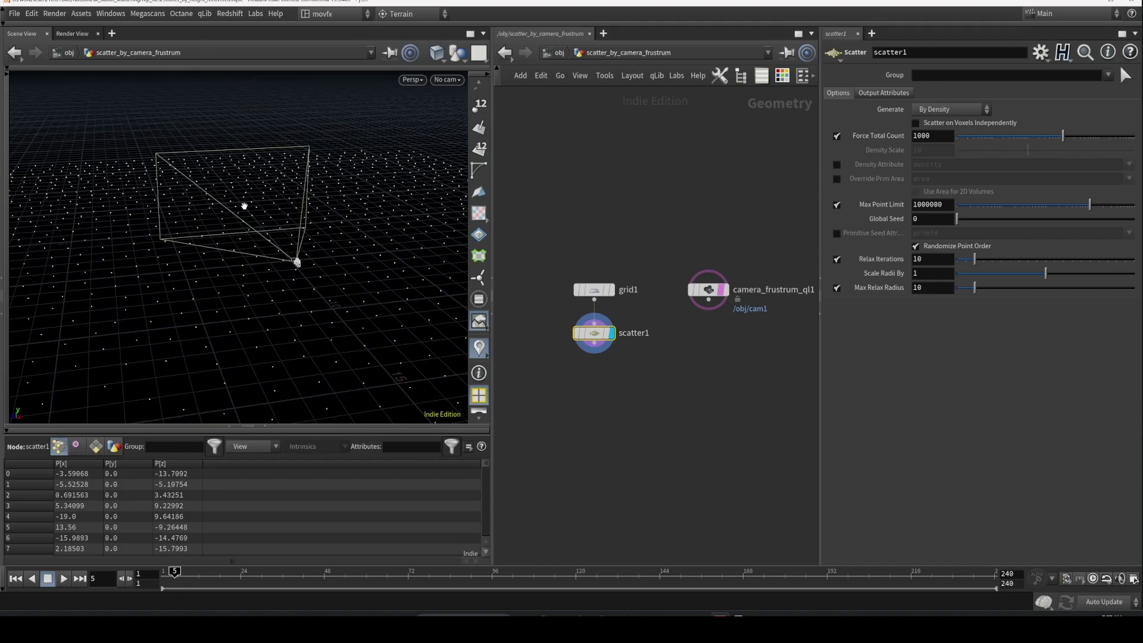
{"action": "scroll", "coordinate": [377, 270], "scroll_direction": "down", "scroll_amount": 3}
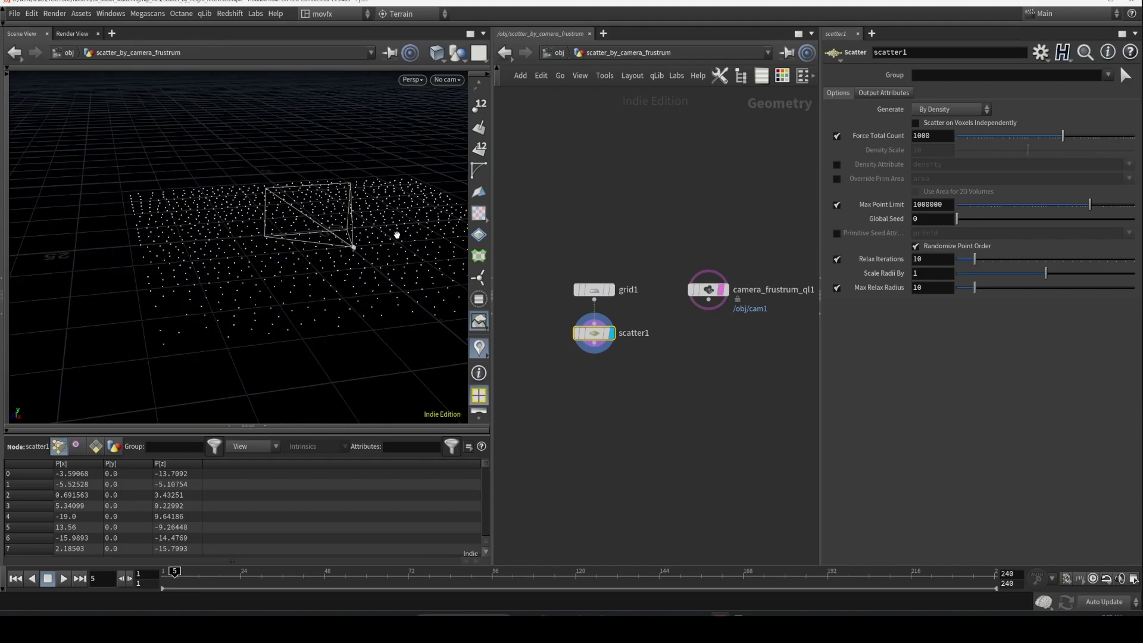
{"action": "left_click_drag", "start_coordinate": [395, 235], "coordinate": [354, 174]}
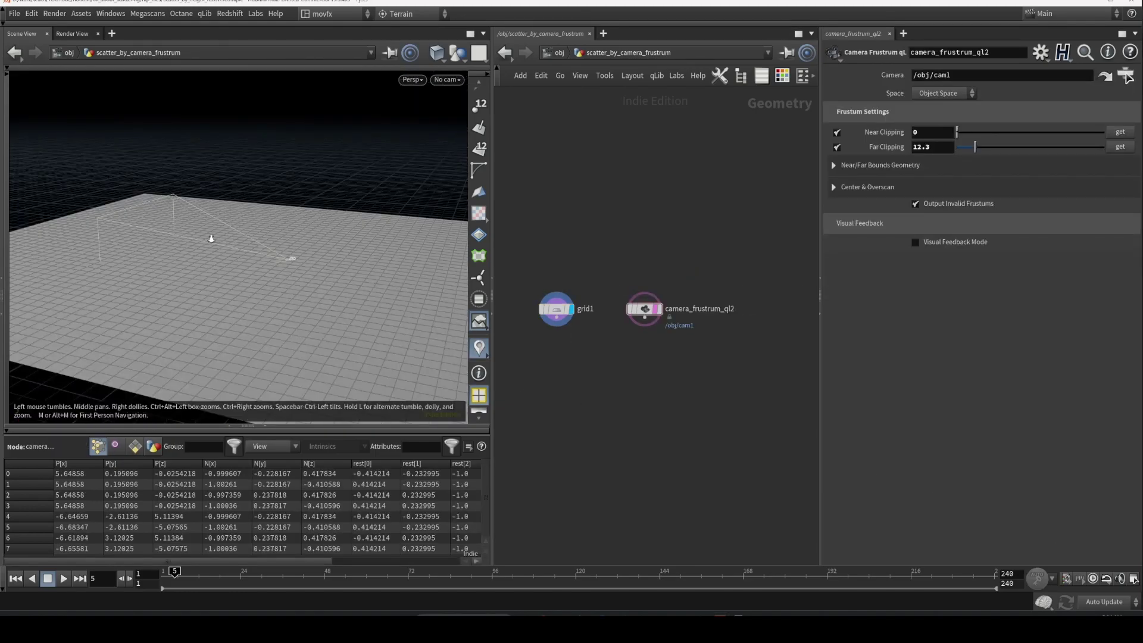
Examine the camera frustum outline over the grid and its camera_frustrum_ql2 node in the network.
{"action": "left_click_drag", "start_coordinate": [211, 238], "coordinate": [254, 274]}
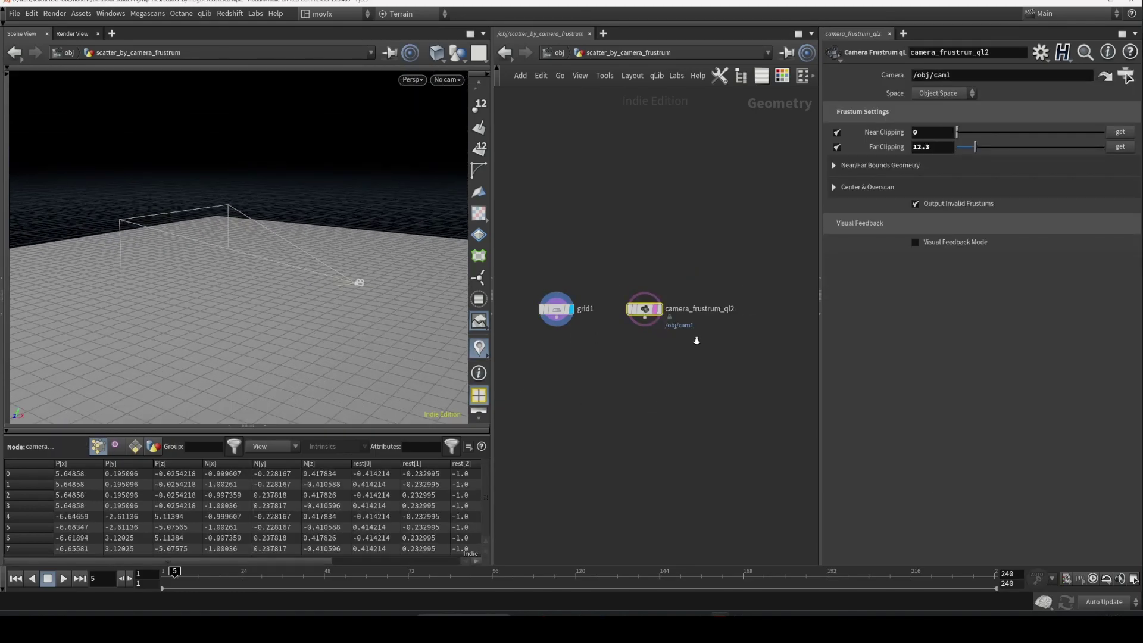
{"action": "scroll", "coordinate": [760, 329], "scroll_direction": "up", "scroll_amount": 4}
{"action": "left_click_drag", "start_coordinate": [697, 293], "coordinate": [733, 321]}
{"action": "left_click", "coordinate": [659, 361]}
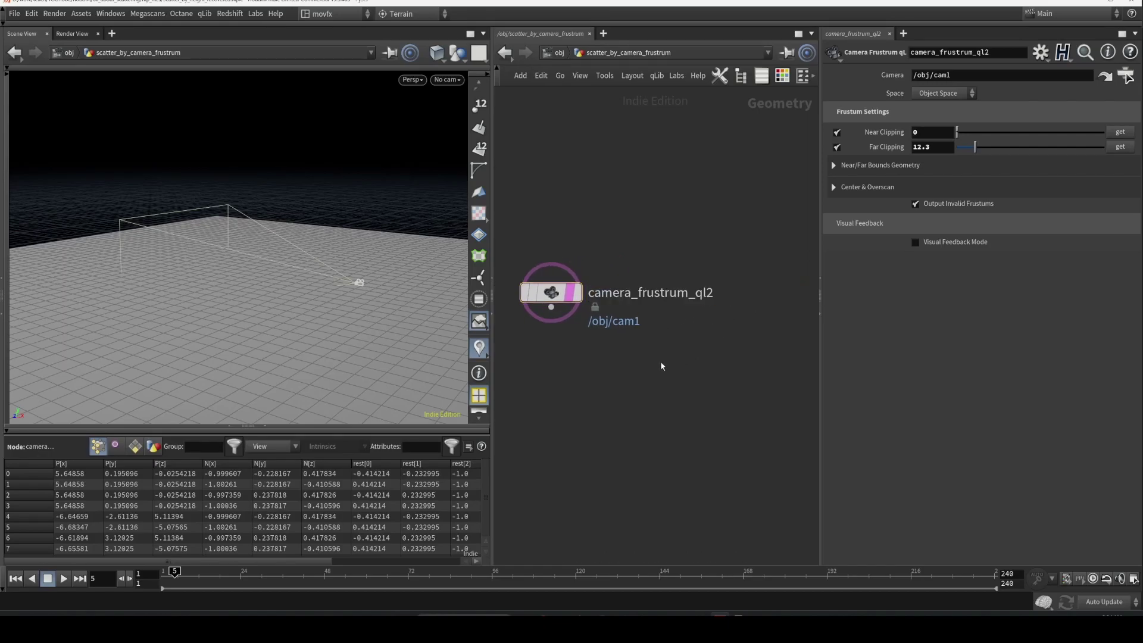
{"action": "middle_click_drag", "start_coordinate": [617, 352], "coordinate": [684, 364]}
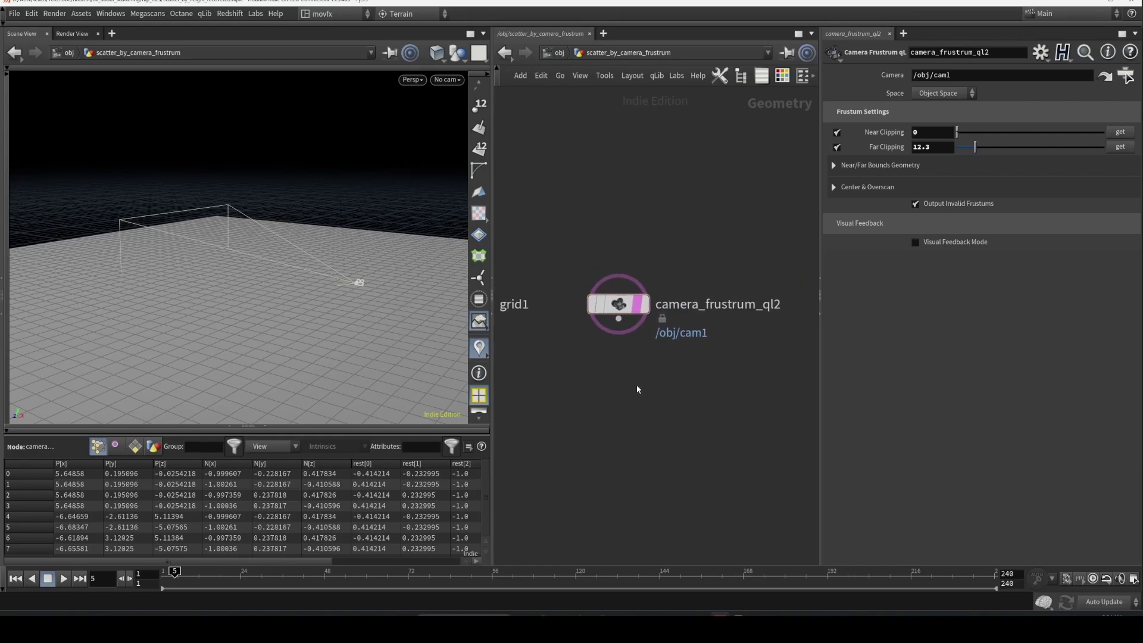
{"action": "middle_click_drag", "start_coordinate": [578, 410], "coordinate": [632, 403]}
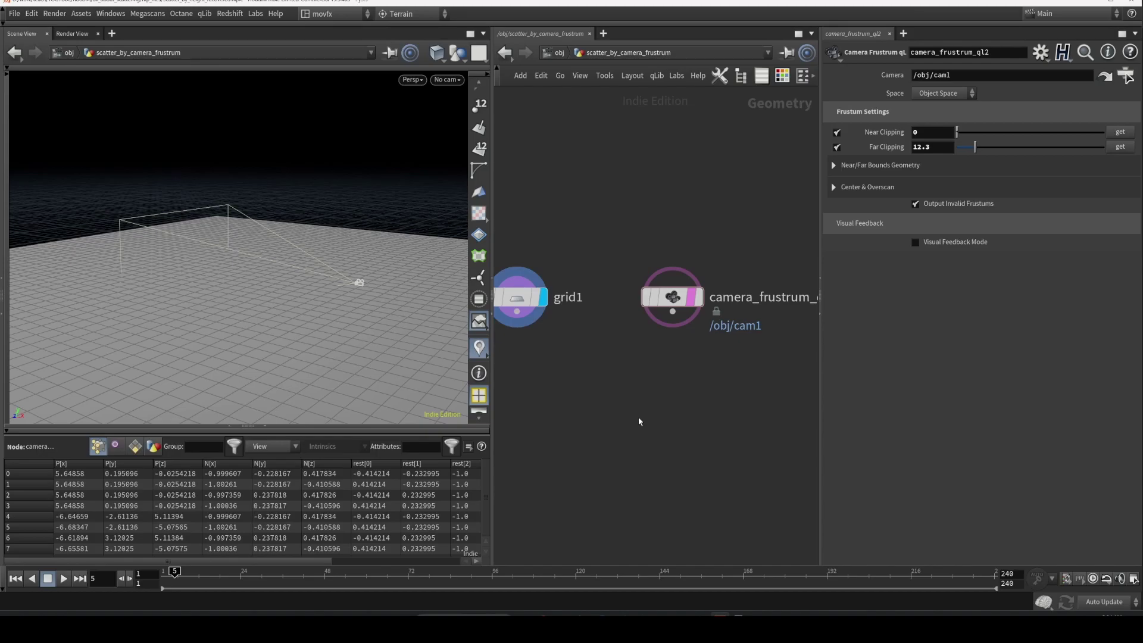
{"action": "scroll", "coordinate": [733, 408], "scroll_direction": "down", "scroll_amount": 1}
{"action": "middle_click_drag", "start_coordinate": [751, 407], "coordinate": [692, 398]}
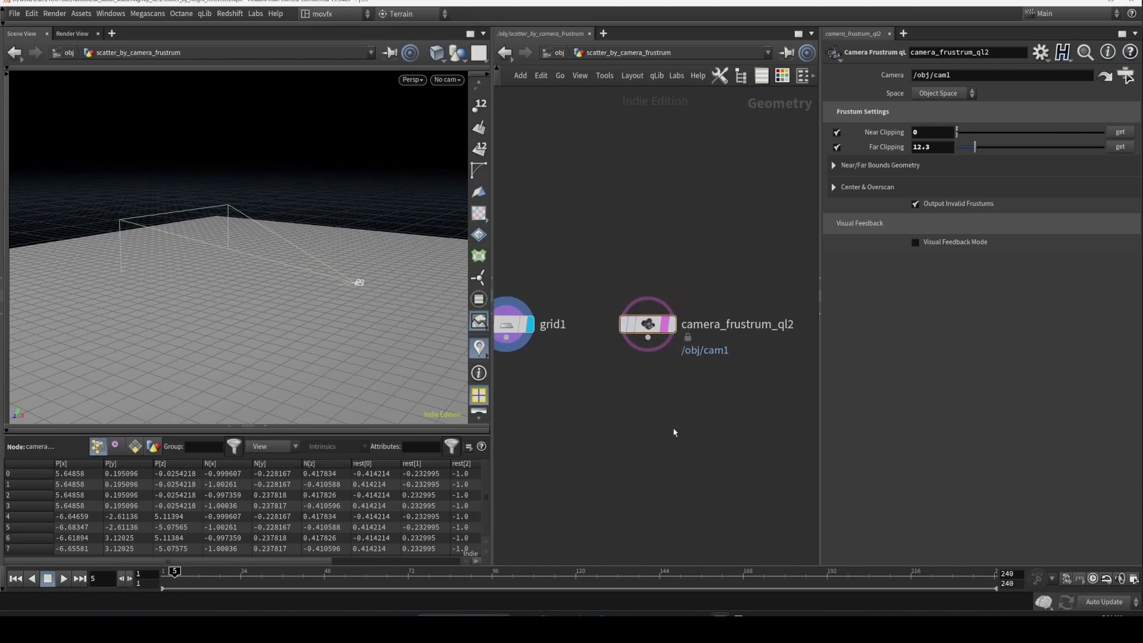
Add a Camera Frustum qL node to the right of grid1 and display it.
{"action": "key", "text": "Tab"}
{"action": "type", "text": "camera"}
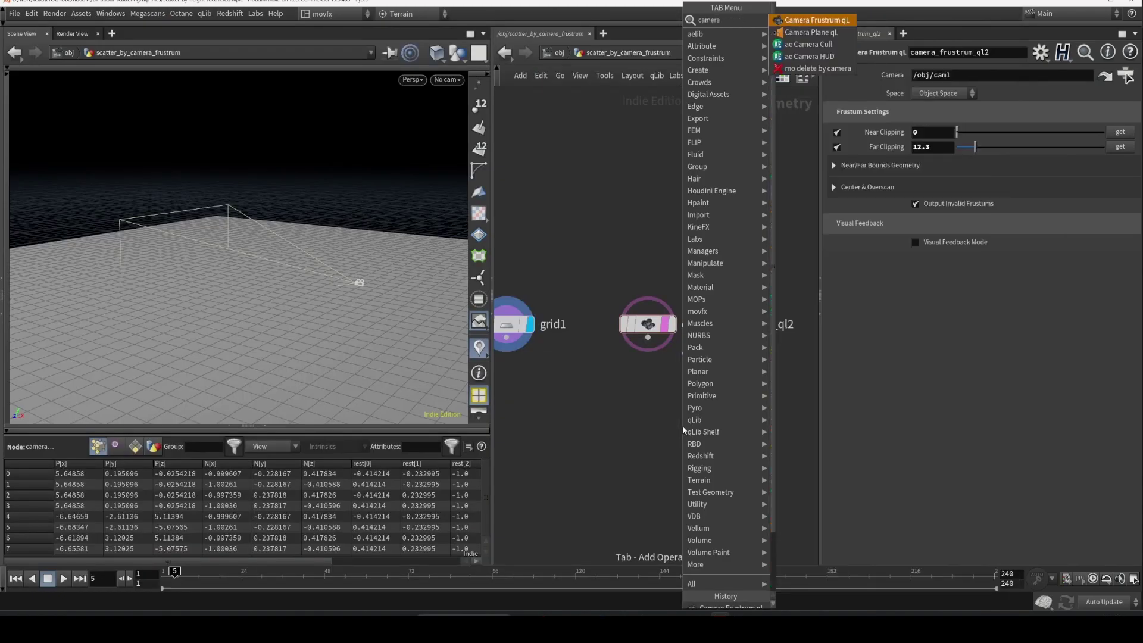
{"action": "left_click", "coordinate": [817, 22]}
{"action": "left_click", "coordinate": [658, 366]}
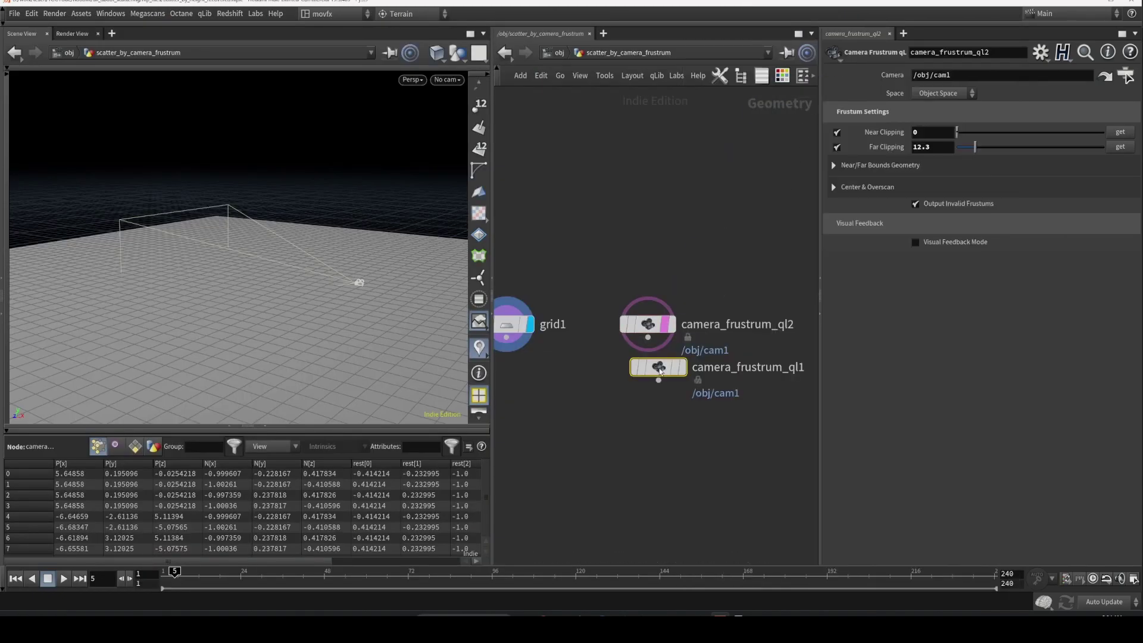
{"action": "left_click", "coordinate": [680, 367]}
{"action": "left_click_drag", "start_coordinate": [658, 367], "coordinate": [658, 324]}
Delete the old camera_frustrum_ql2 node and select the new camera frustum node.
{"action": "left_click", "coordinate": [686, 199]}
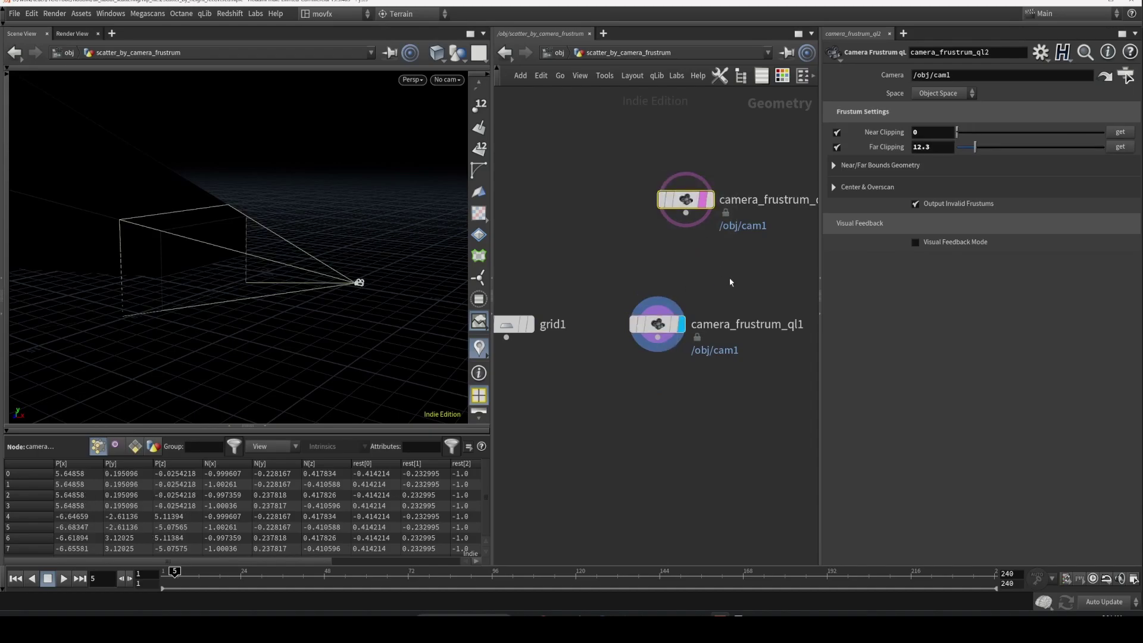
{"action": "key", "text": "Delete"}
{"action": "left_click", "coordinate": [670, 324]}
{"action": "middle_click_drag", "start_coordinate": [679, 373], "coordinate": [647, 357]}
{"action": "left_click_drag", "start_coordinate": [661, 374], "coordinate": [603, 249]}
{"action": "middle_click_drag", "start_coordinate": [619, 377], "coordinate": [692, 368]}
Copy the frustum node's camera path, check the cam1 object at the object level, and return to the scatter_by_camera_frustrum network.
{"action": "double_click", "coordinate": [929, 75]}
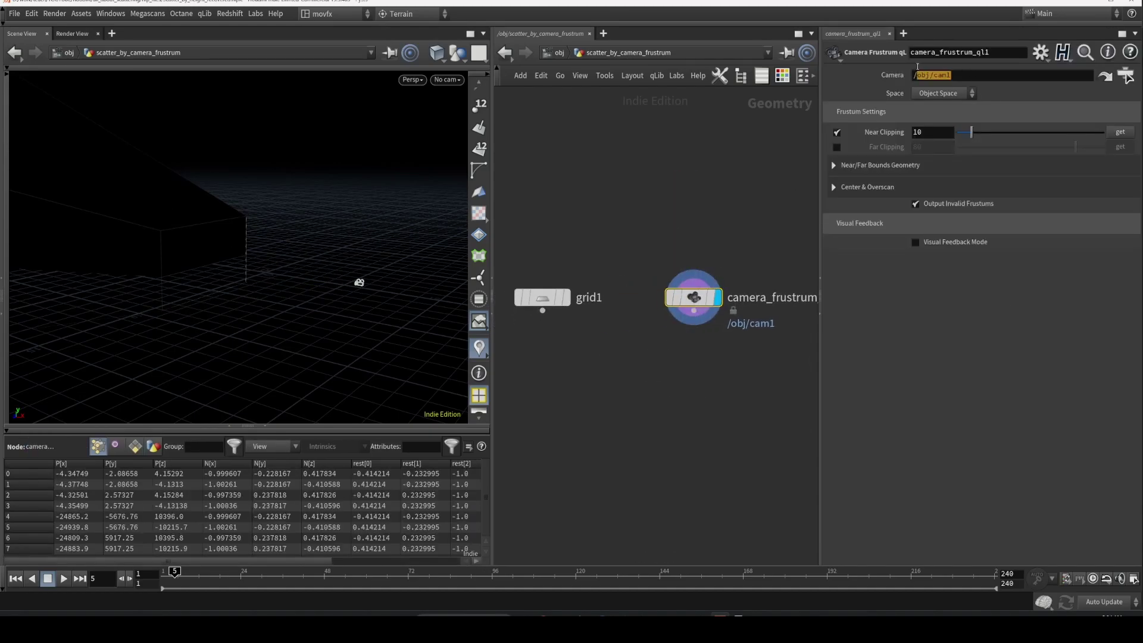
{"action": "key", "text": "ctrl+c"}
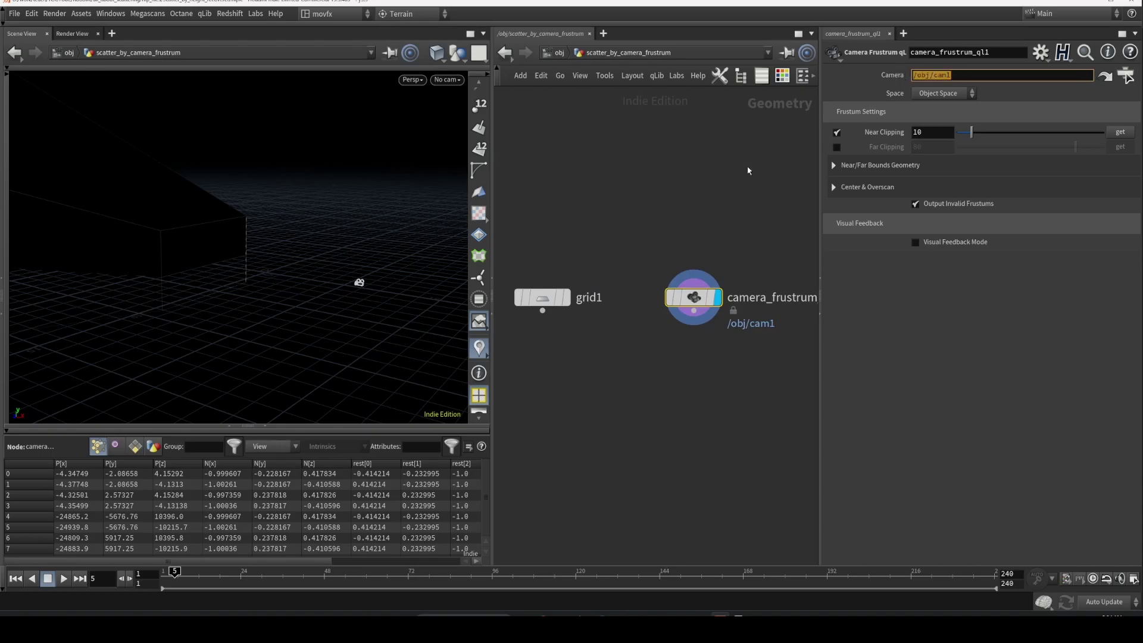
{"action": "key", "text": "u"}
{"action": "middle_click_drag", "start_coordinate": [616, 254], "coordinate": [496, 383]}
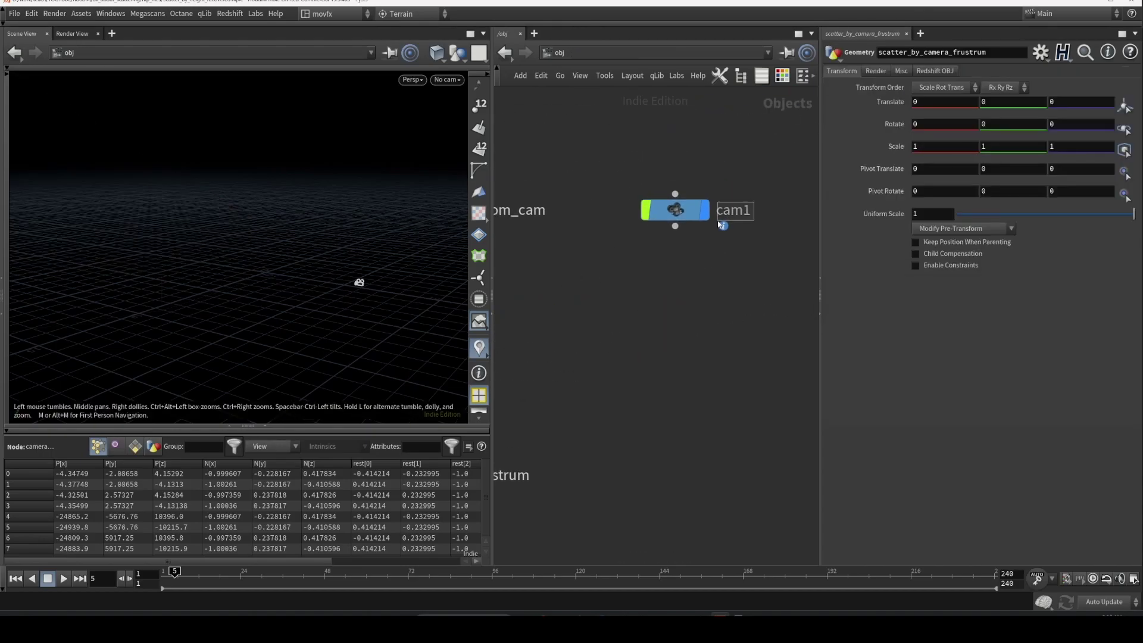
{"action": "middle_click_drag", "start_coordinate": [535, 441], "coordinate": [762, 267]}
{"action": "double_click", "coordinate": [536, 301]}
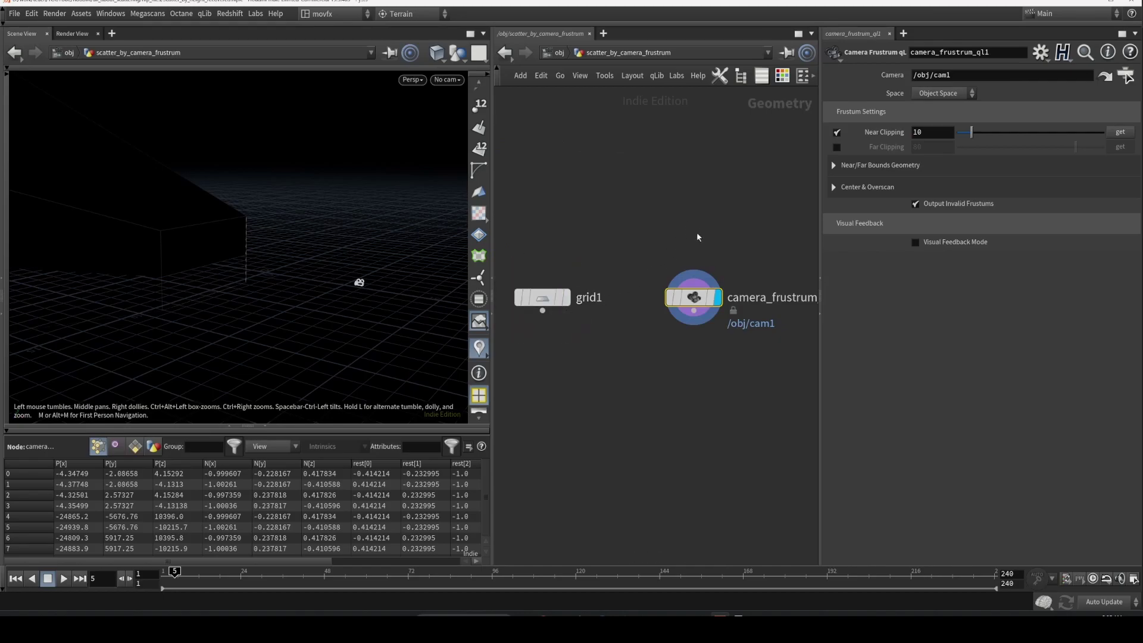
Set the frustum node's camera to /obj/cam1.
{"action": "left_click_drag", "start_coordinate": [951, 76], "coordinate": [911, 83]}
{"action": "left_click", "coordinate": [965, 74]}
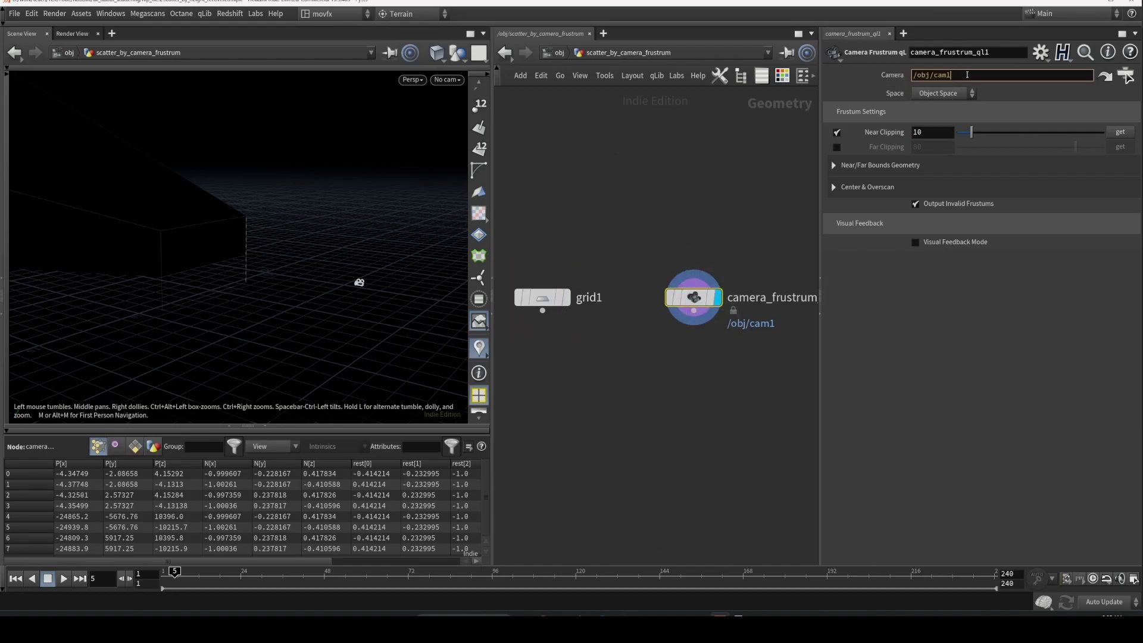
{"action": "key", "text": "Return"}
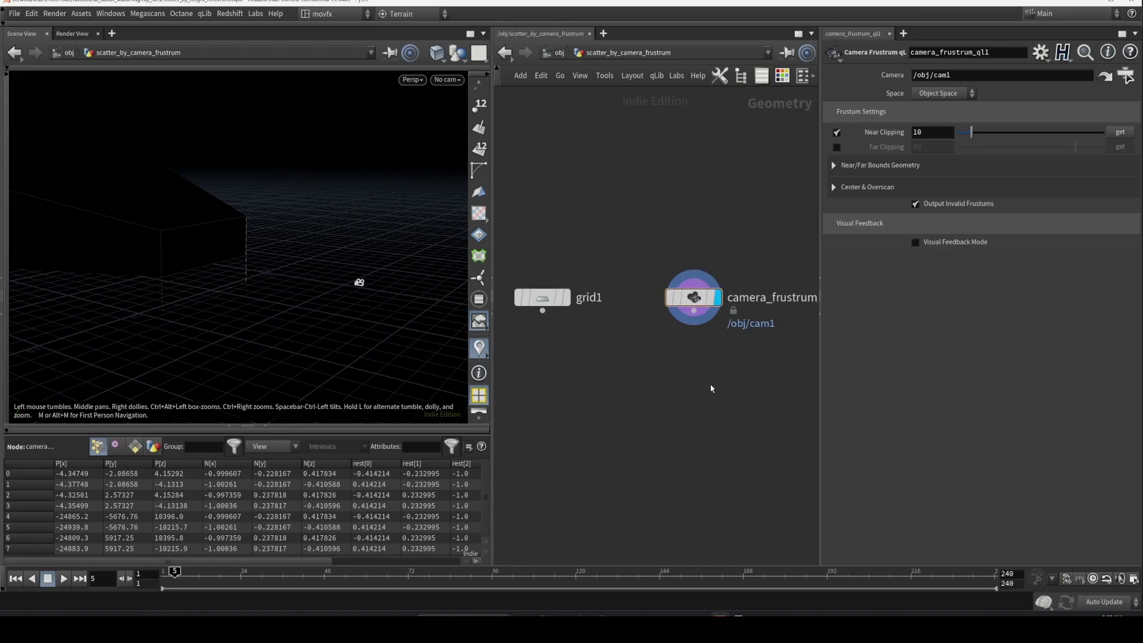
Enable far clipping on the frustum node at 9.9 and set near clipping to 0.
{"action": "left_click", "coordinate": [837, 146]}
{"action": "left_click_drag", "start_coordinate": [971, 131], "coordinate": [963, 138]}
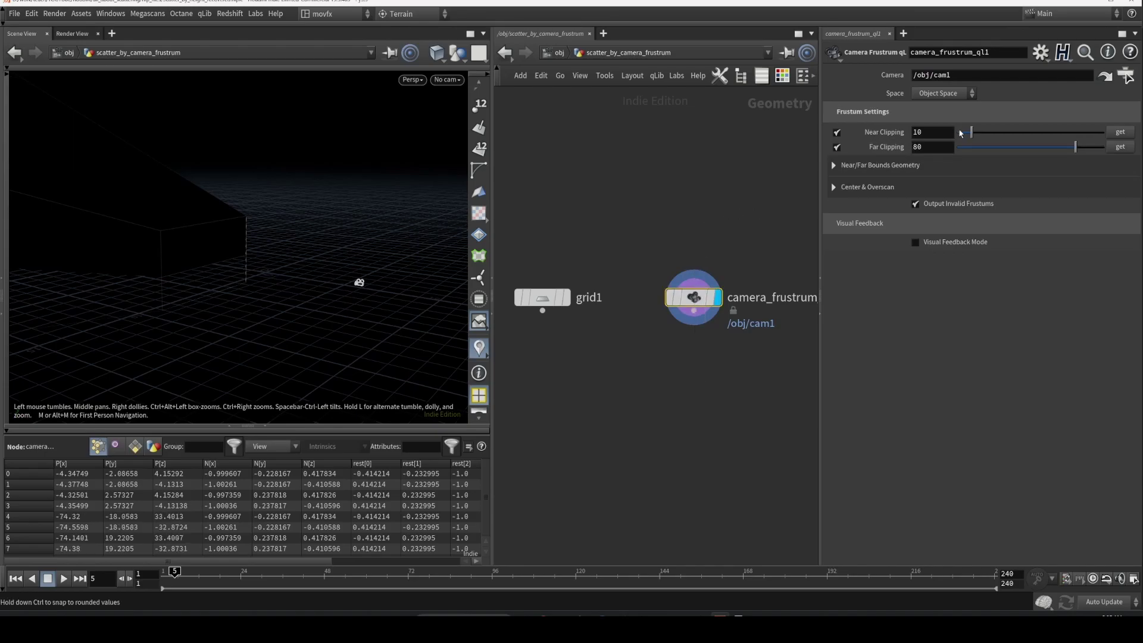
{"action": "left_click", "coordinate": [970, 146]}
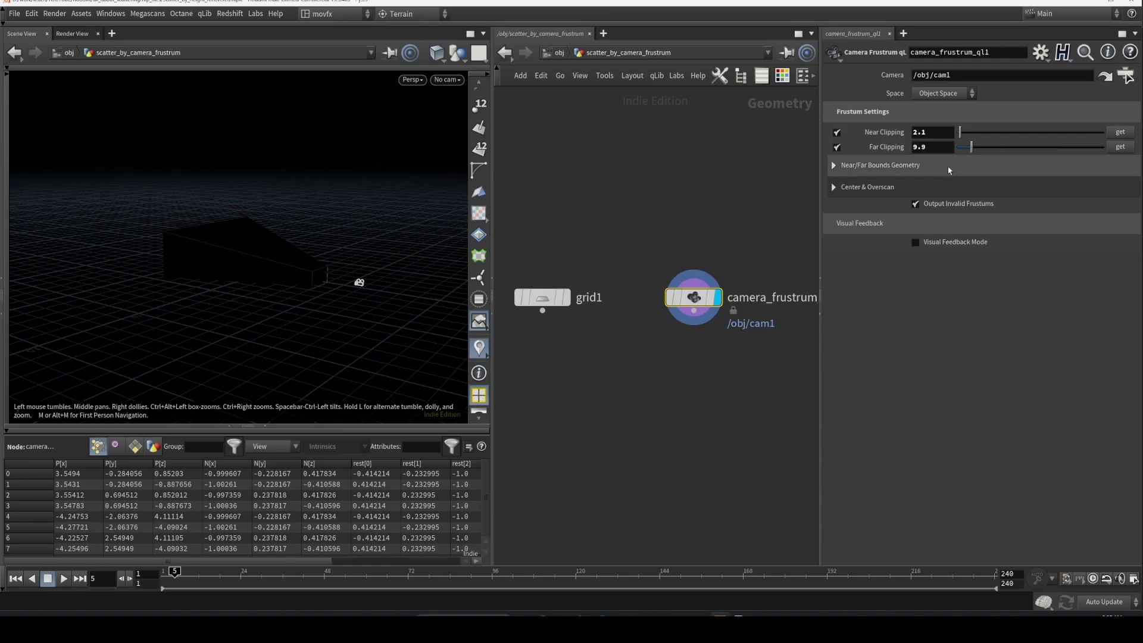
{"action": "left_click_drag", "start_coordinate": [961, 133], "coordinate": [956, 133]}
{"action": "middle_click_drag", "start_coordinate": [581, 342], "coordinate": [607, 353]}
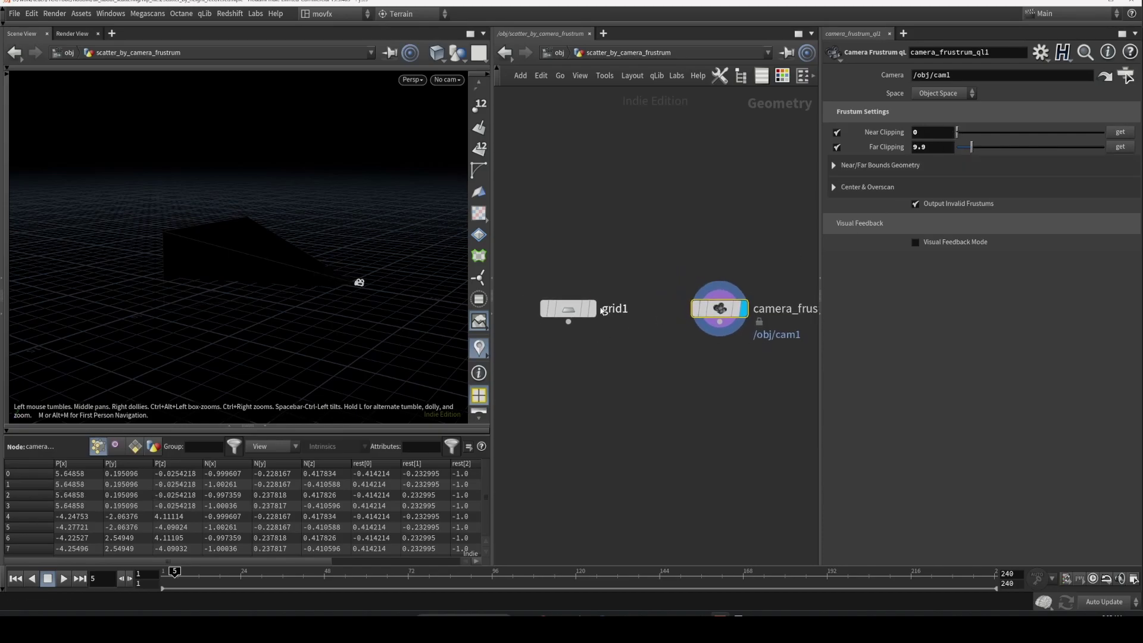
Display grid1 and show the camera frustum node as a template over it.
{"action": "left_click", "coordinate": [593, 308]}
{"action": "left_click_drag", "start_coordinate": [603, 381], "coordinate": [552, 281]}
{"action": "left_click", "coordinate": [749, 338]}
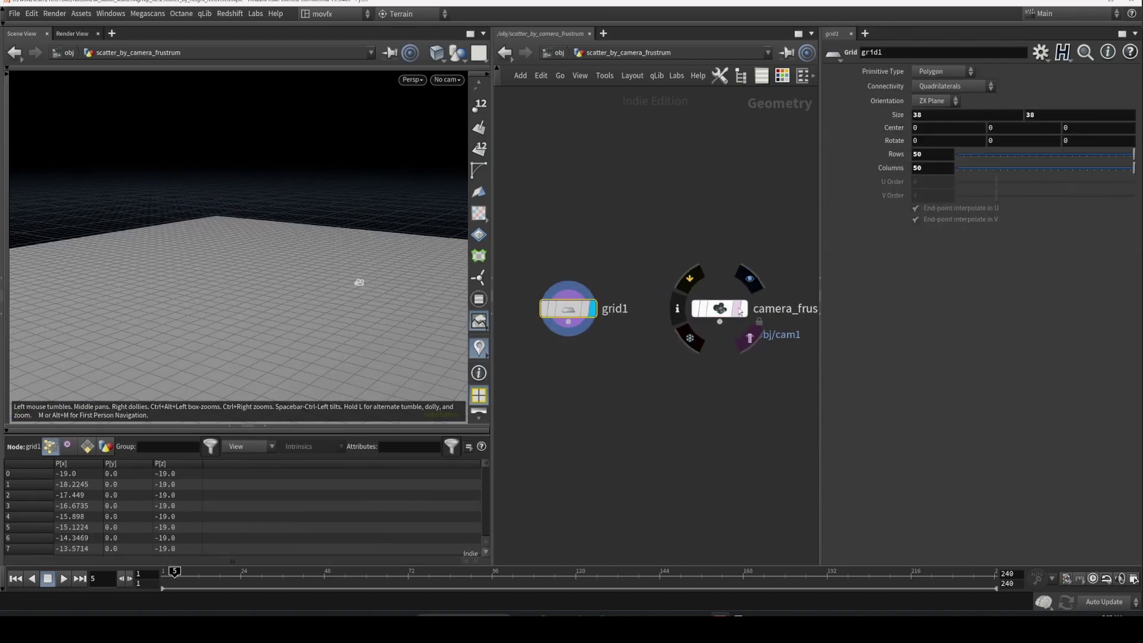
Extend the frustum node's far clipping to 27.1 and check the frustum's reach over the grid.
{"action": "left_click", "coordinate": [724, 307]}
{"action": "left_click_drag", "start_coordinate": [316, 278], "coordinate": [292, 271]}
{"action": "left_click_drag", "start_coordinate": [972, 147], "coordinate": [997, 147]}
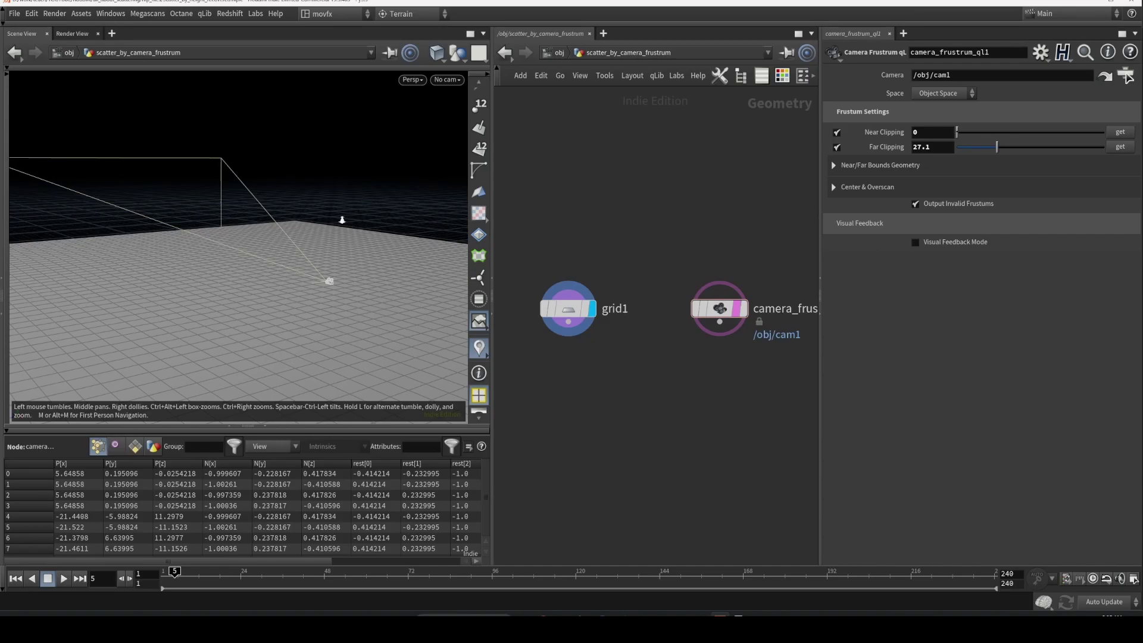
{"action": "left_click_drag", "start_coordinate": [341, 220], "coordinate": [300, 224]}
{"action": "key", "text": "f"}
{"action": "right_click_drag", "start_coordinate": [299, 224], "coordinate": [314, 218]}
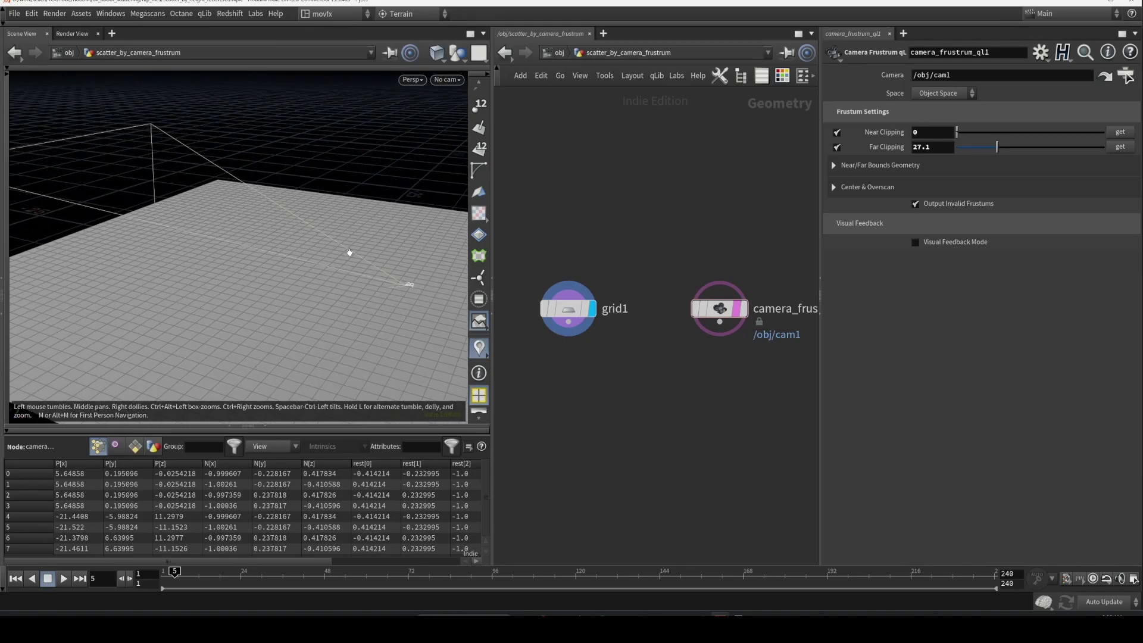
{"action": "mouse_move", "coordinate": [328, 251]}
{"action": "left_mouse_down"}
{"action": "mouse_move", "coordinate": [244, 251]}
{"action": "mouse_move", "coordinate": [309, 260]}
{"action": "mouse_move", "coordinate": [311, 248]}
{"action": "left_mouse_up"}
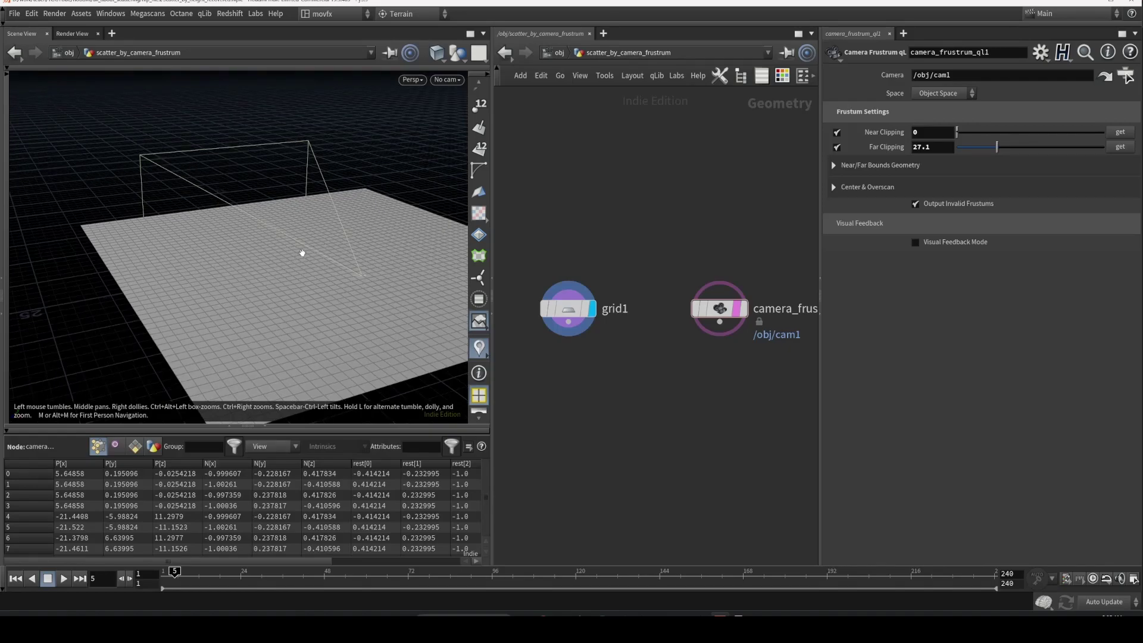
{"action": "key", "text": "Tab"}
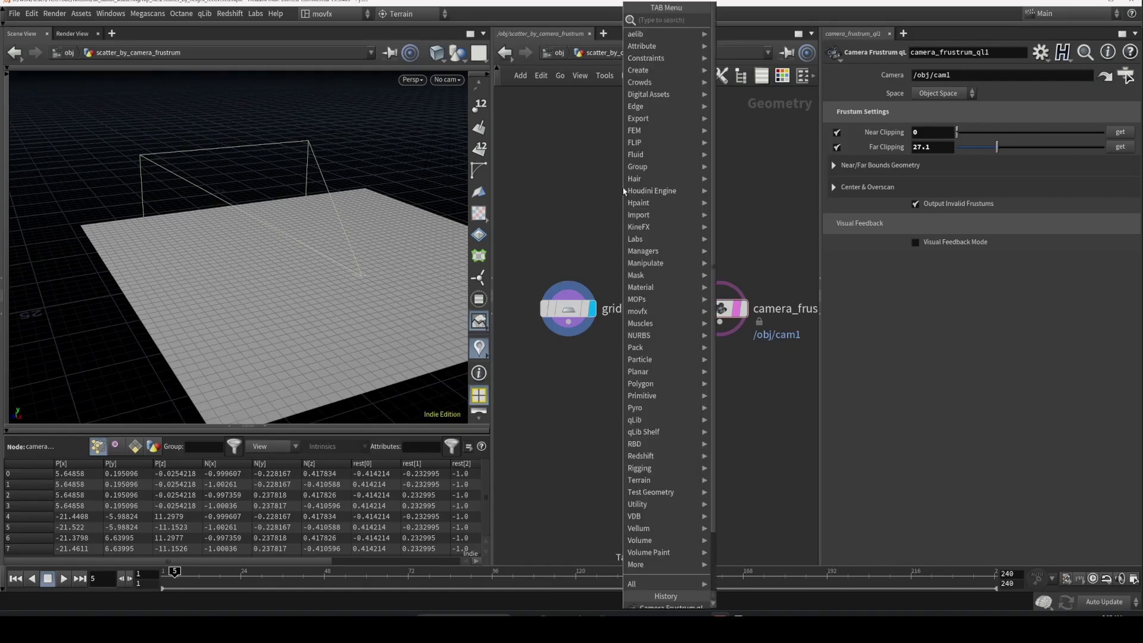
{"action": "type", "text": "ql"}
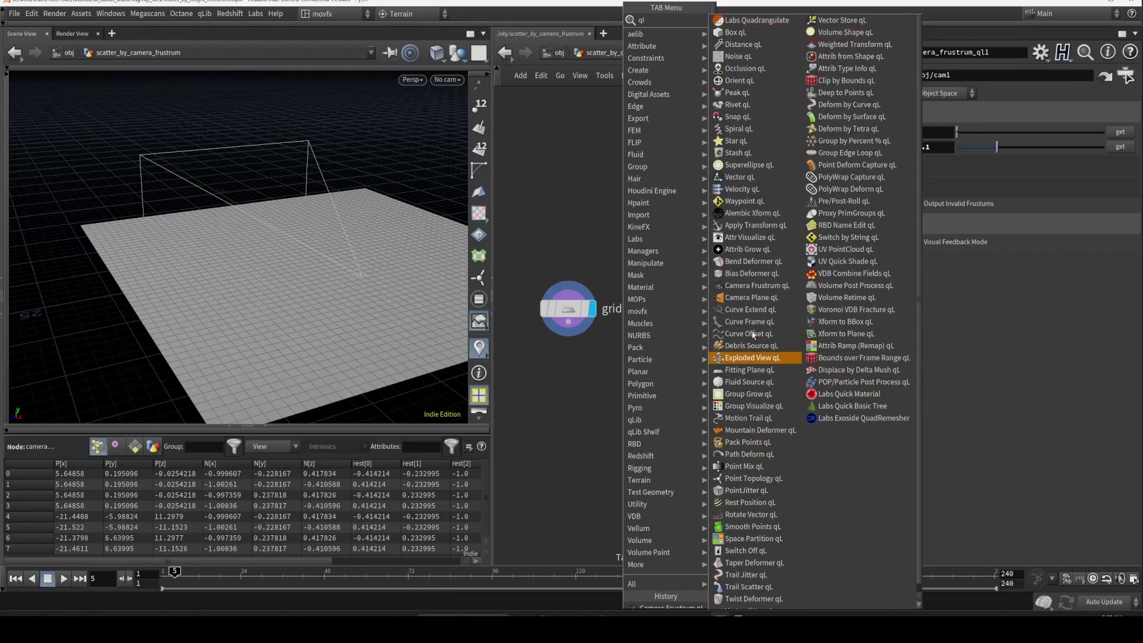
{"action": "key", "text": "Escape"}
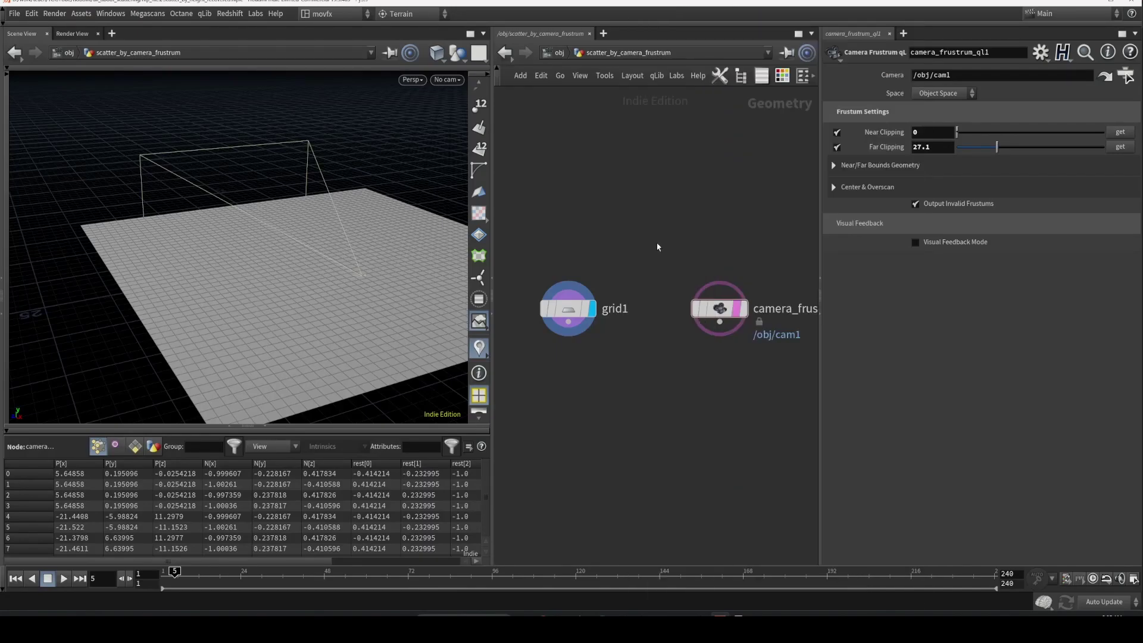
{"action": "left_click_drag", "start_coordinate": [706, 223], "coordinate": [740, 419]}
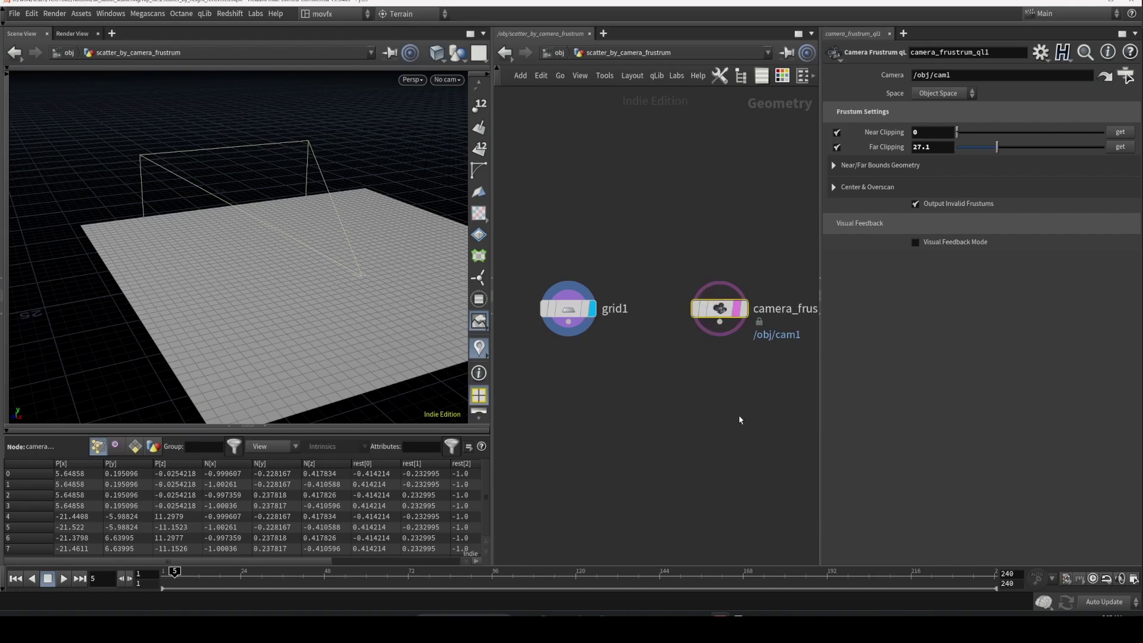
{"action": "left_click", "coordinate": [719, 184]}
{"action": "middle_click_drag", "start_coordinate": [712, 203], "coordinate": [696, 188]}
{"action": "scroll", "coordinate": [696, 188], "scroll_direction": "down", "scroll_amount": 1}
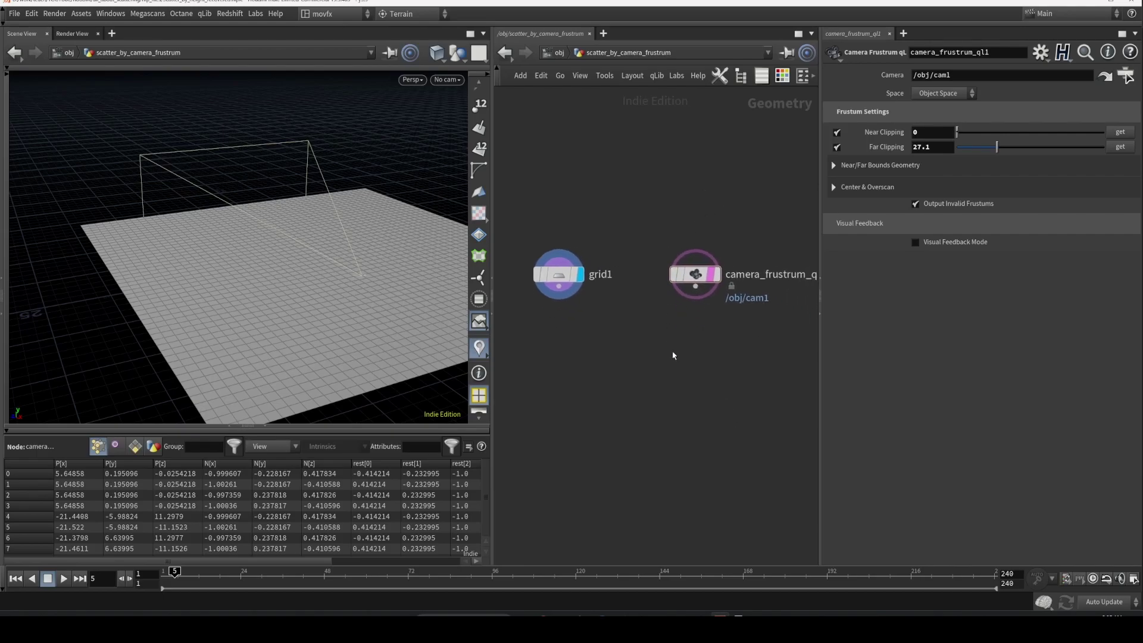
Switch the viewport to wireframe shading and view the camera frustum and grid1 separately, ending with grid1 displayed.
{"action": "left_click", "coordinate": [702, 274]}
{"action": "left_click_drag", "start_coordinate": [714, 178], "coordinate": [706, 357]}
{"action": "middle_click_drag", "start_coordinate": [706, 378], "coordinate": [671, 349]}
{"action": "left_click", "coordinate": [669, 368]}
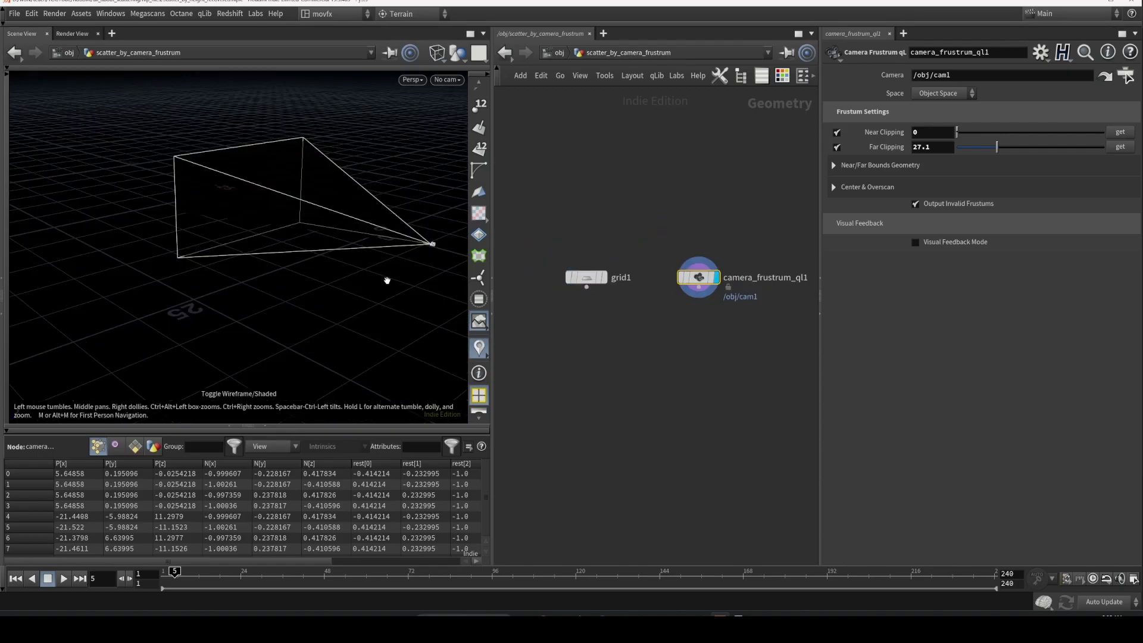
{"action": "left_click_drag", "start_coordinate": [363, 256], "coordinate": [314, 289]}
{"action": "left_click", "coordinate": [582, 285]}
{"action": "right_click_drag", "start_coordinate": [314, 289], "coordinate": [330, 256]}
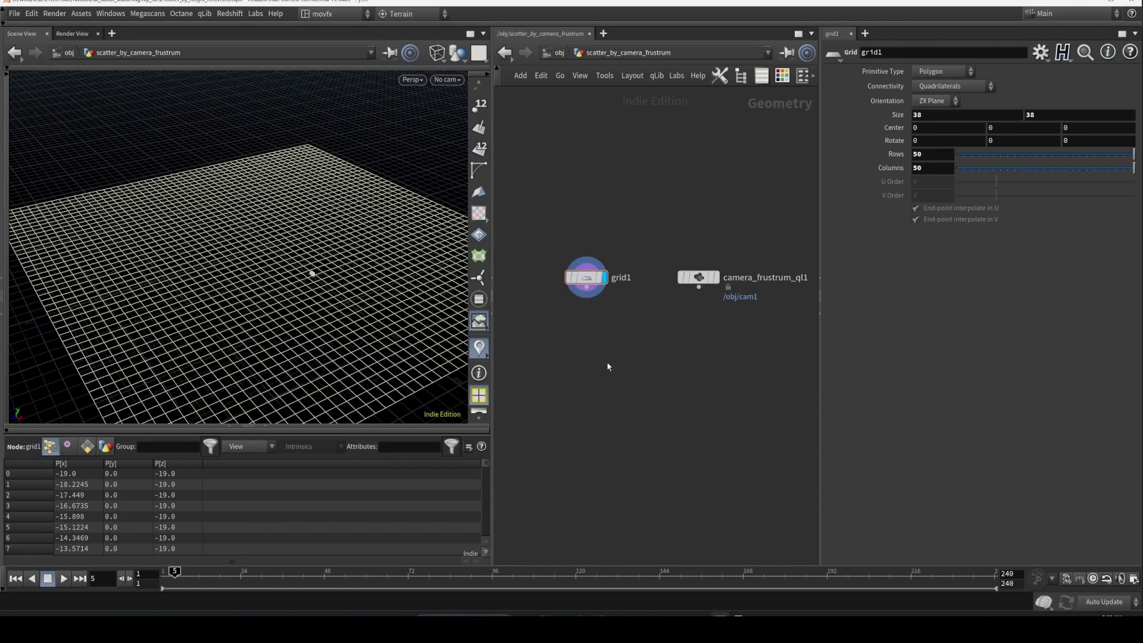
Add a Group Create node with grid1 as source and the camera frustum as second input, and display it with the frustum templated.
{"action": "key", "text": "Tab"}
{"action": "type", "text": "group"}
{"action": "key", "text": "Return"}
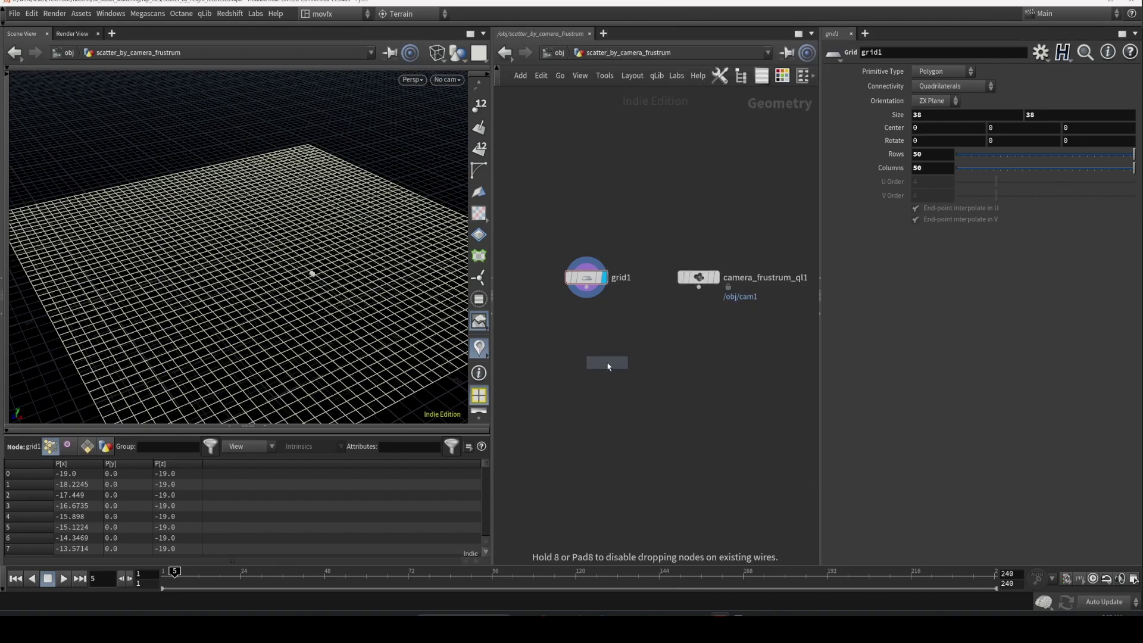
{"action": "left_click", "coordinate": [596, 363]}
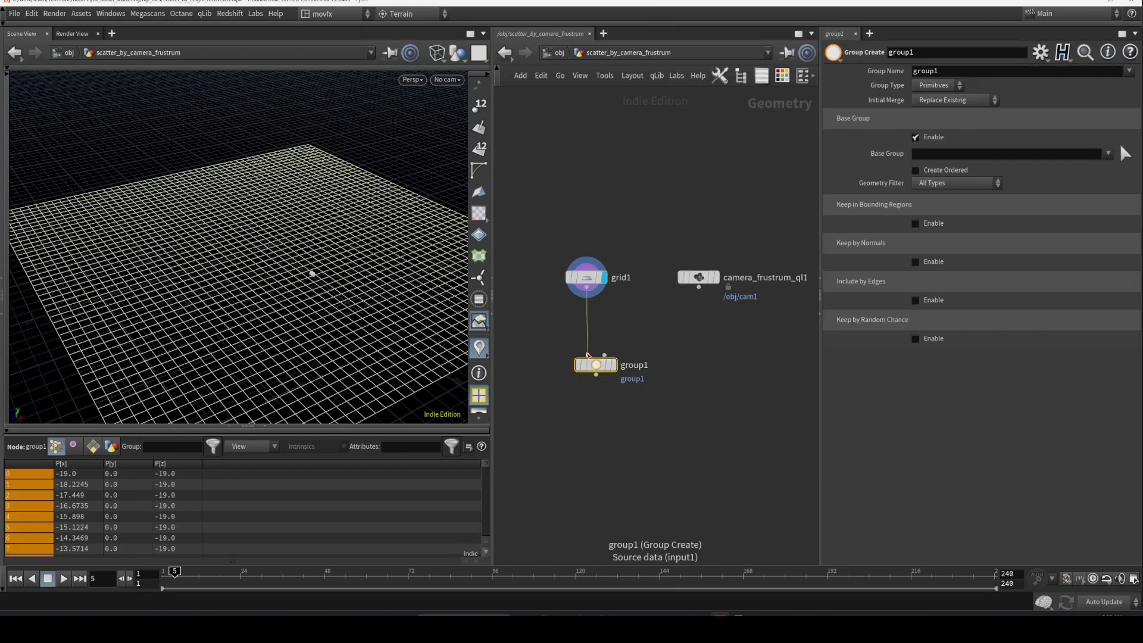
{"action": "left_click_drag", "start_coordinate": [606, 355], "coordinate": [699, 287]}
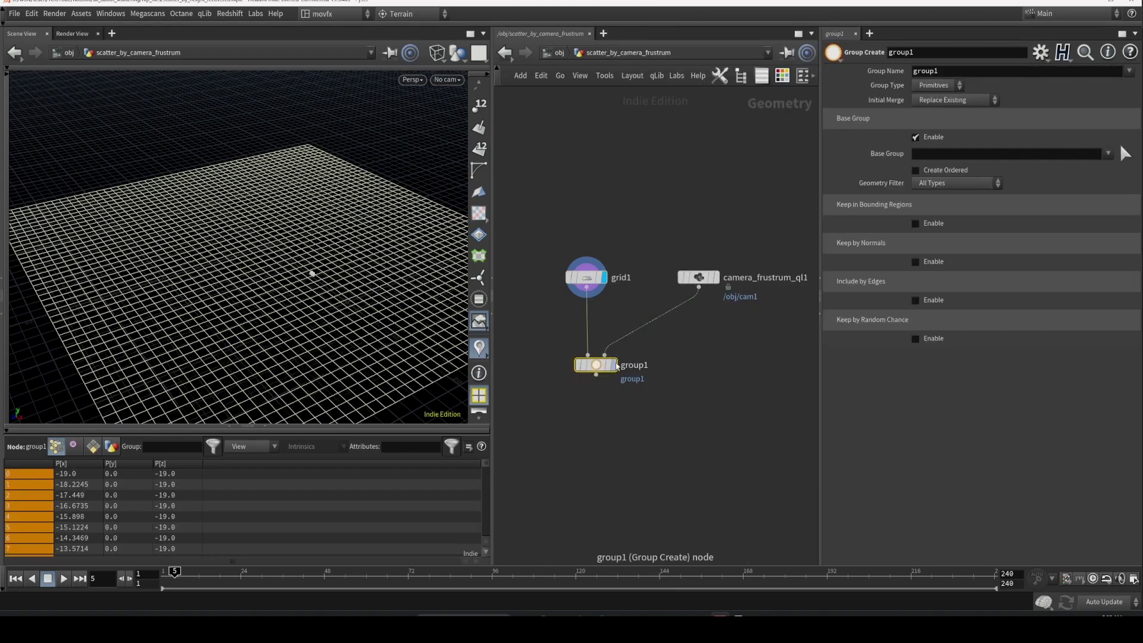
{"action": "left_click", "coordinate": [612, 364]}
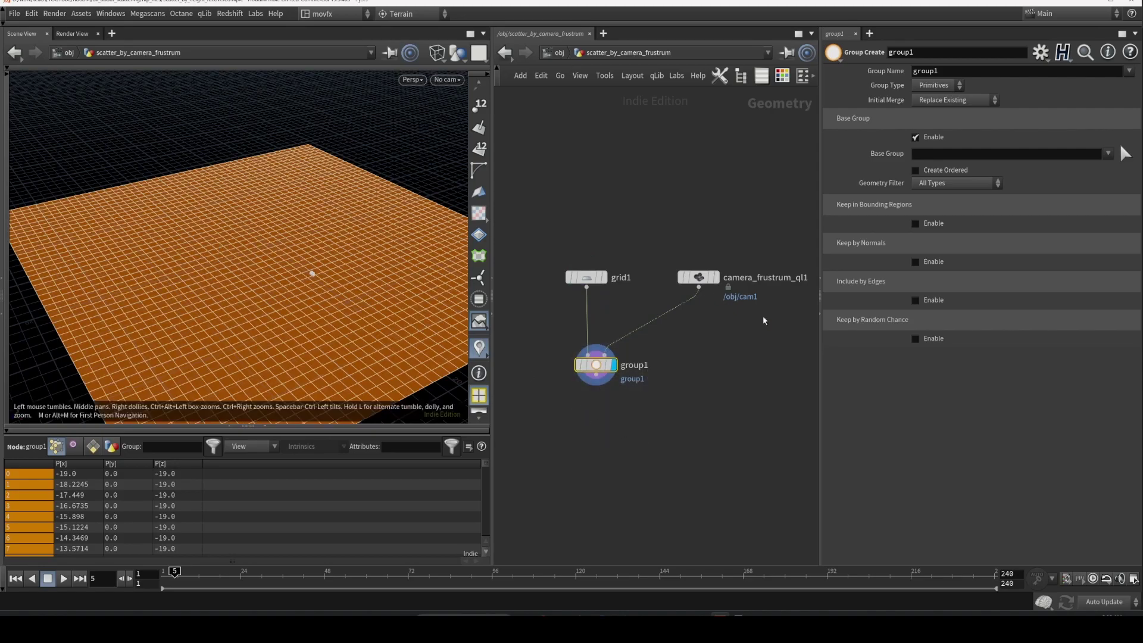
{"action": "left_click", "coordinate": [713, 279]}
{"action": "left_click_drag", "start_coordinate": [253, 213], "coordinate": [198, 222]}
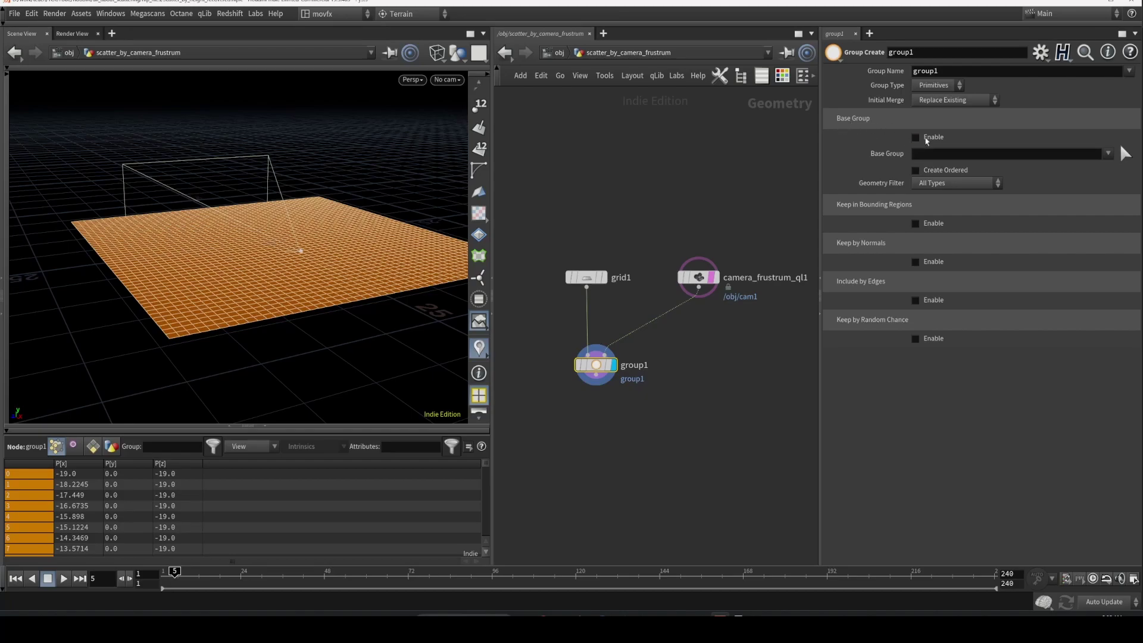
On the group node, disable the base group and enable Keep in Bounding Regions using the Bounding Object (points or vertices only) type.
{"action": "left_click", "coordinate": [925, 138]}
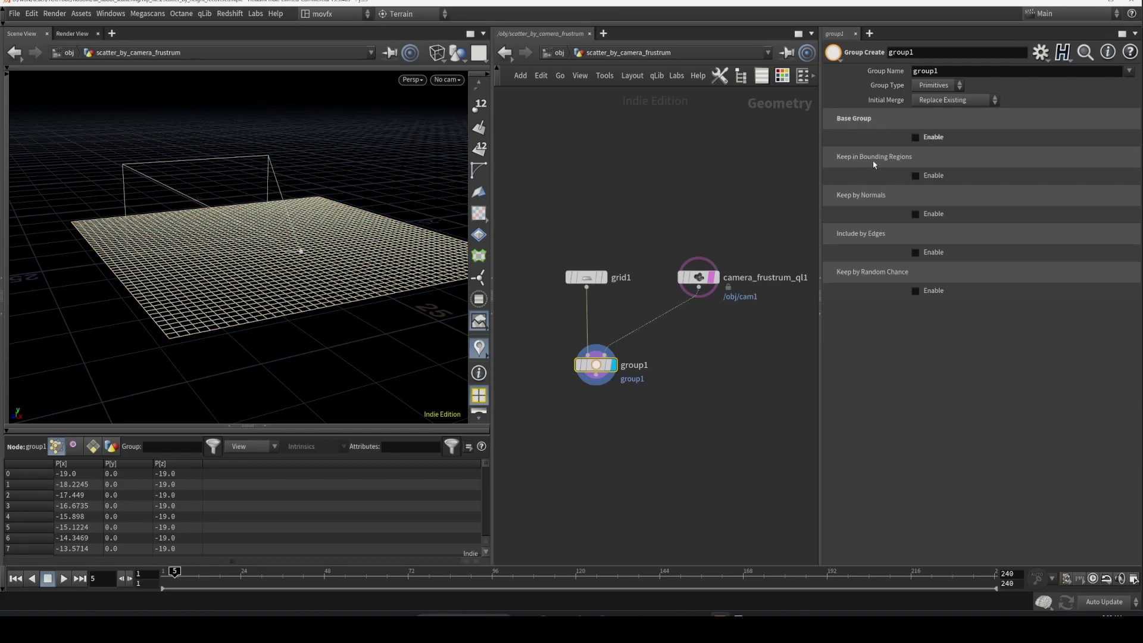
{"action": "left_click", "coordinate": [916, 176]}
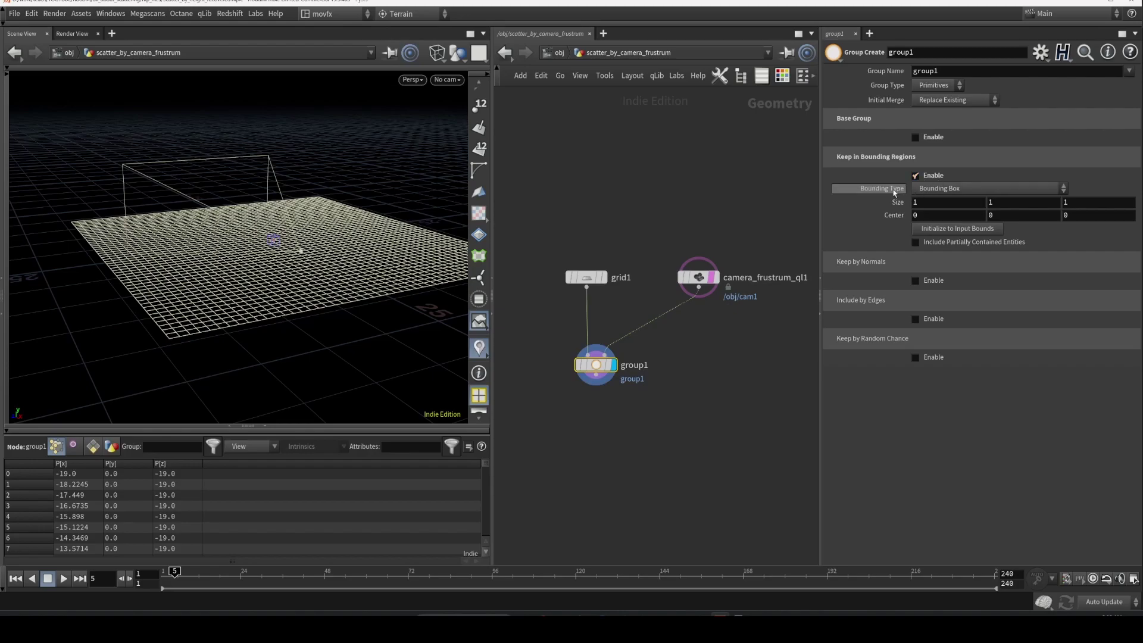
{"action": "left_click", "coordinate": [949, 188]}
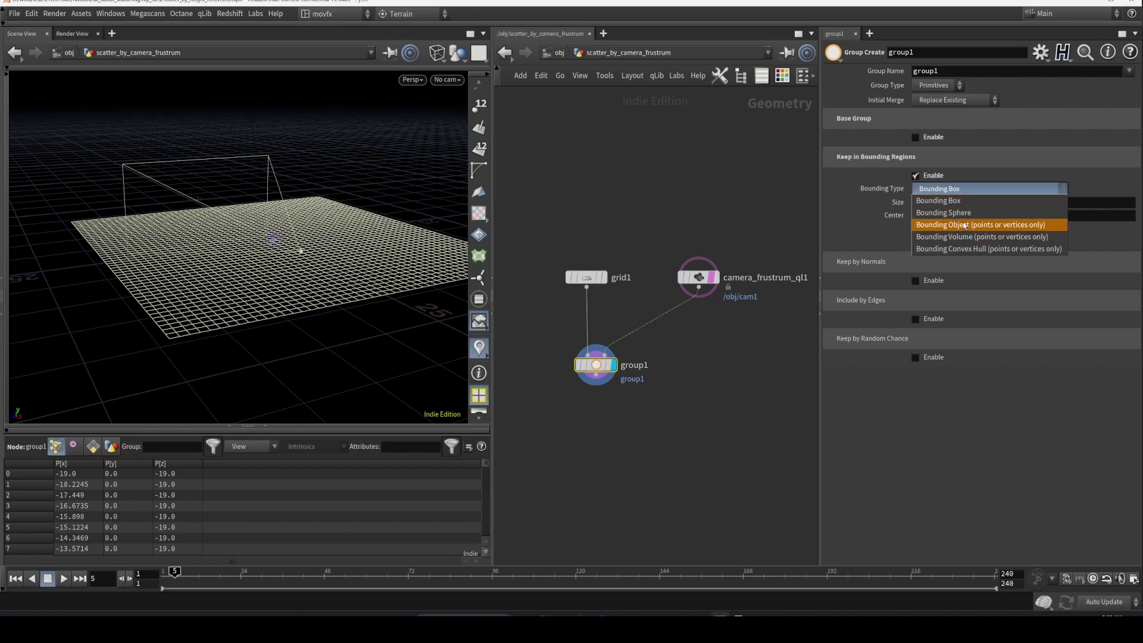
{"action": "left_click", "coordinate": [954, 225]}
Set the group node's type to Points and name the group "inside".
{"action": "left_click", "coordinate": [696, 278]}
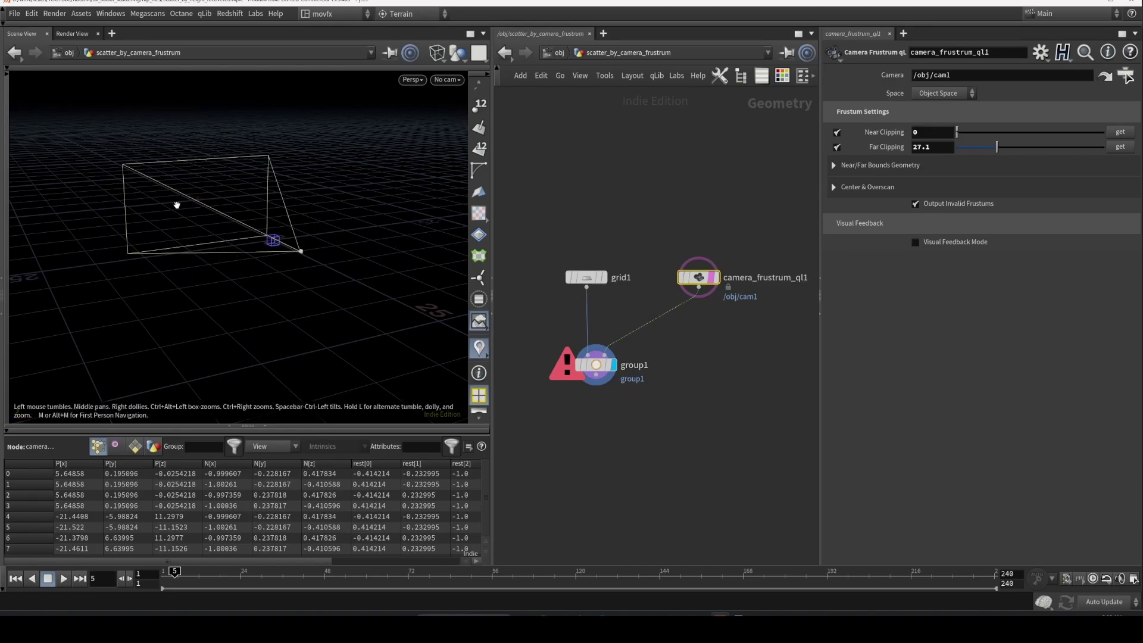
{"action": "left_click", "coordinate": [599, 364]}
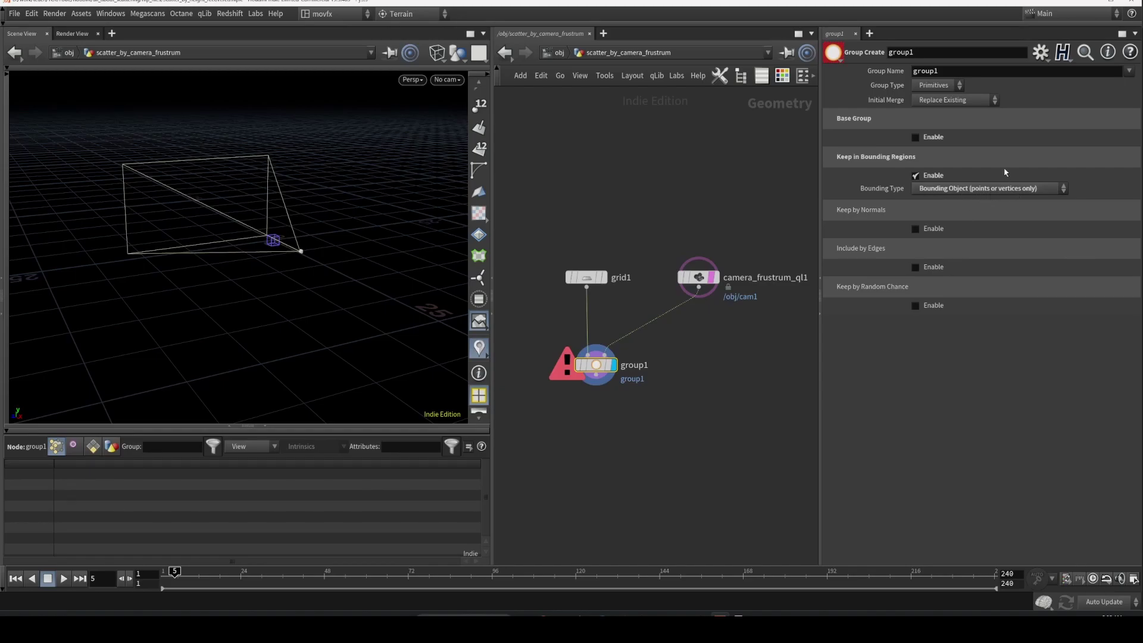
{"action": "left_click", "coordinate": [933, 89]}
{"action": "left_click", "coordinate": [930, 98]}
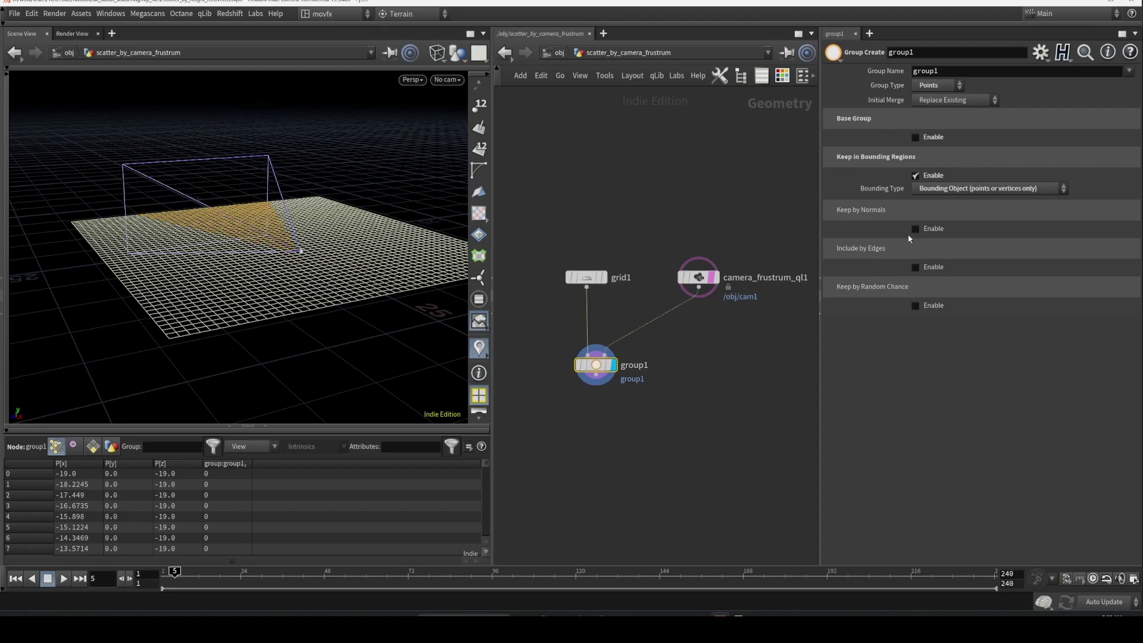
{"action": "mouse_move", "coordinate": [300, 183]}
{"action": "left_mouse_down"}
{"action": "mouse_move", "coordinate": [298, 230]}
{"action": "mouse_move", "coordinate": [304, 181]}
{"action": "mouse_move", "coordinate": [299, 207]}
{"action": "mouse_move", "coordinate": [278, 191]}
{"action": "mouse_move", "coordinate": [248, 199]}
{"action": "mouse_move", "coordinate": [310, 170]}
{"action": "mouse_move", "coordinate": [300, 195]}
{"action": "left_mouse_up"}
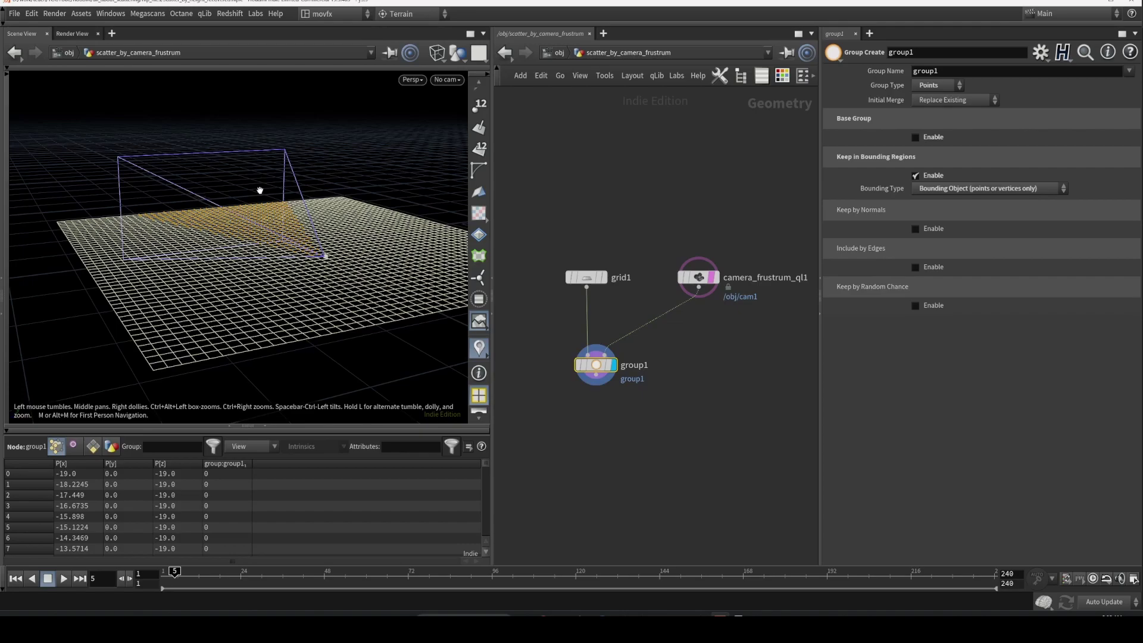
{"action": "double_click", "coordinate": [924, 72]}
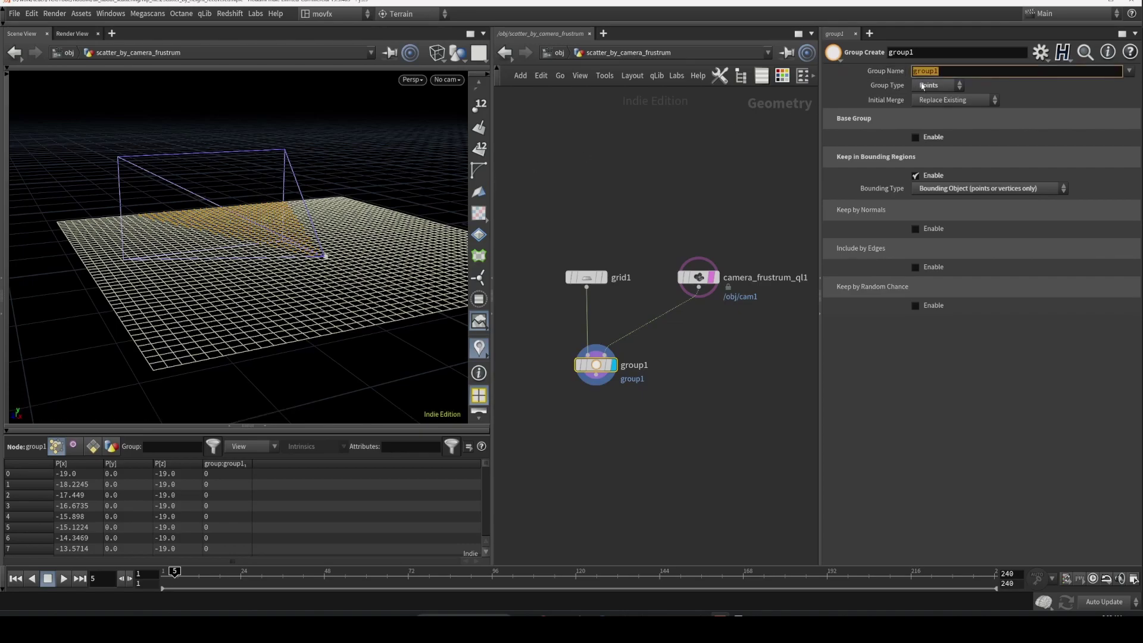
{"action": "type", "text": "inside"}
{"action": "key", "text": "Return"}
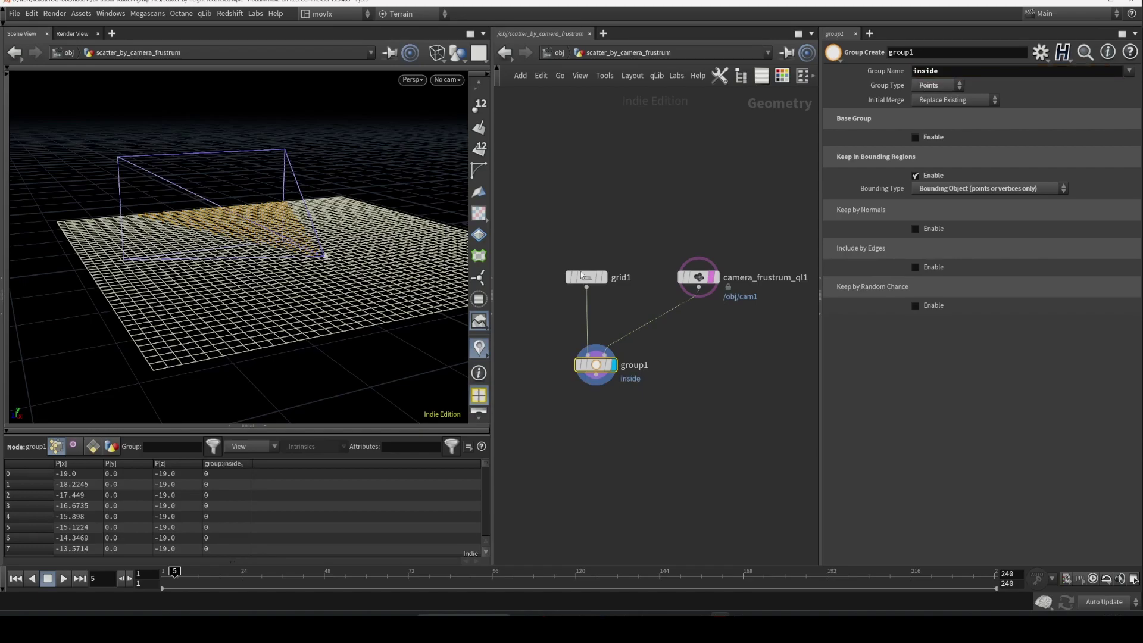
Add an Attribute Create node below group1, connect it to the group node's output and display it.
{"action": "left_click_drag", "start_coordinate": [633, 451], "coordinate": [569, 328]}
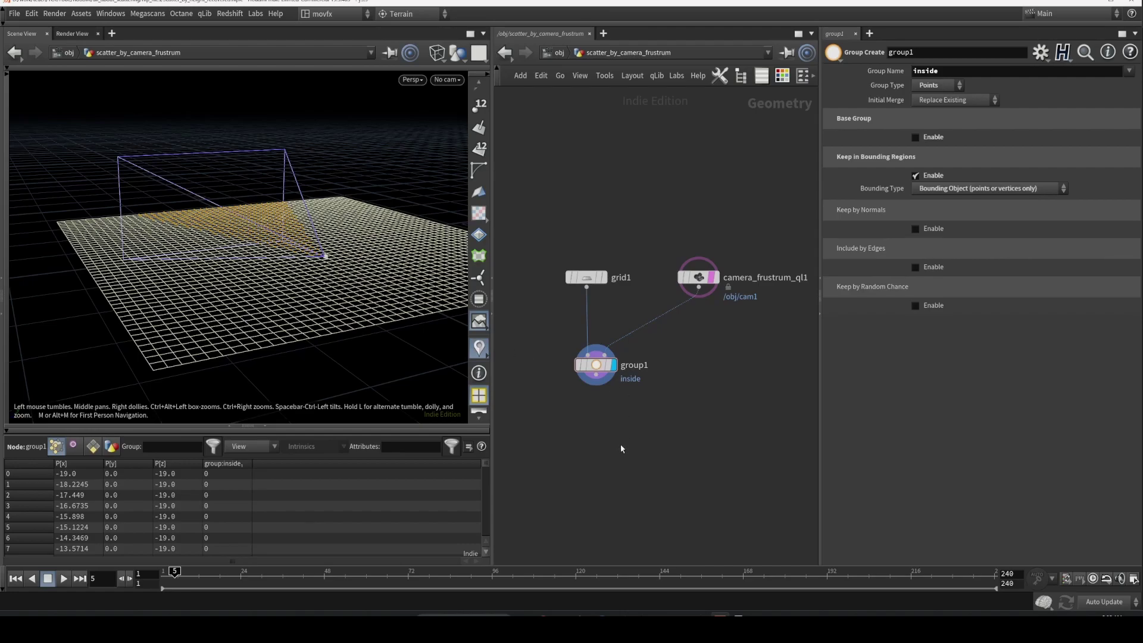
{"action": "key", "text": "Tab"}
{"action": "type", "text": "at"}
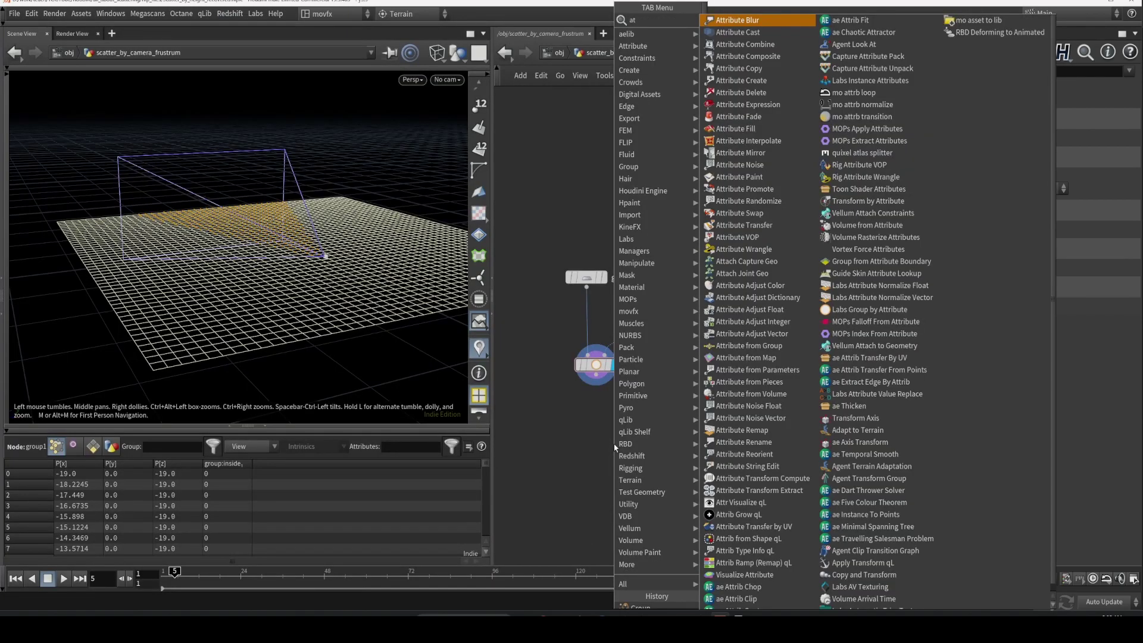
{"action": "type", "text": " cre"}
{"action": "key", "text": "Return"}
{"action": "left_click", "coordinate": [615, 444]}
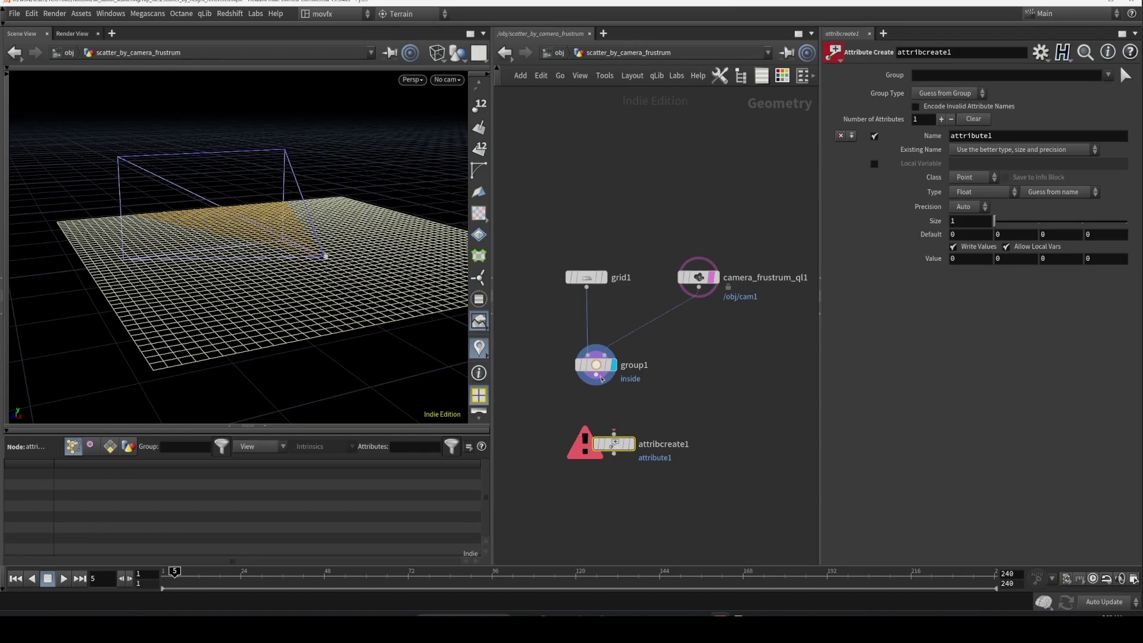
{"action": "left_click_drag", "start_coordinate": [615, 448], "coordinate": [597, 439]}
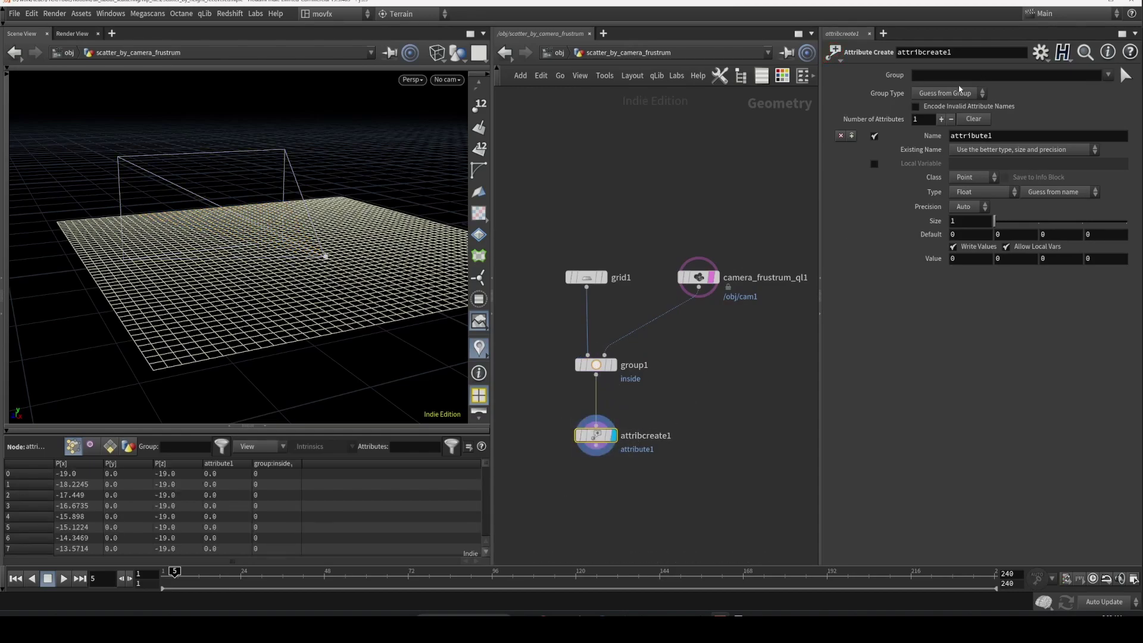
Name the new point attribute "density" and set its value to 1.
{"action": "double_click", "coordinate": [959, 136]}
{"action": "type", "text": "de"}
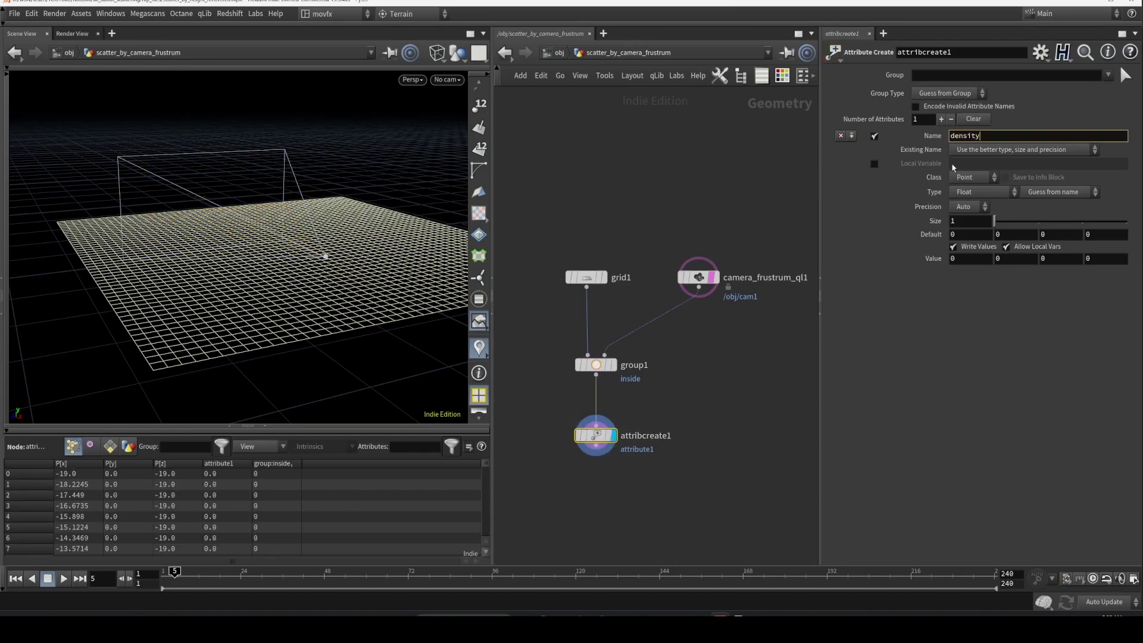
{"action": "type", "text": "nsity"}
{"action": "key", "text": "Return"}
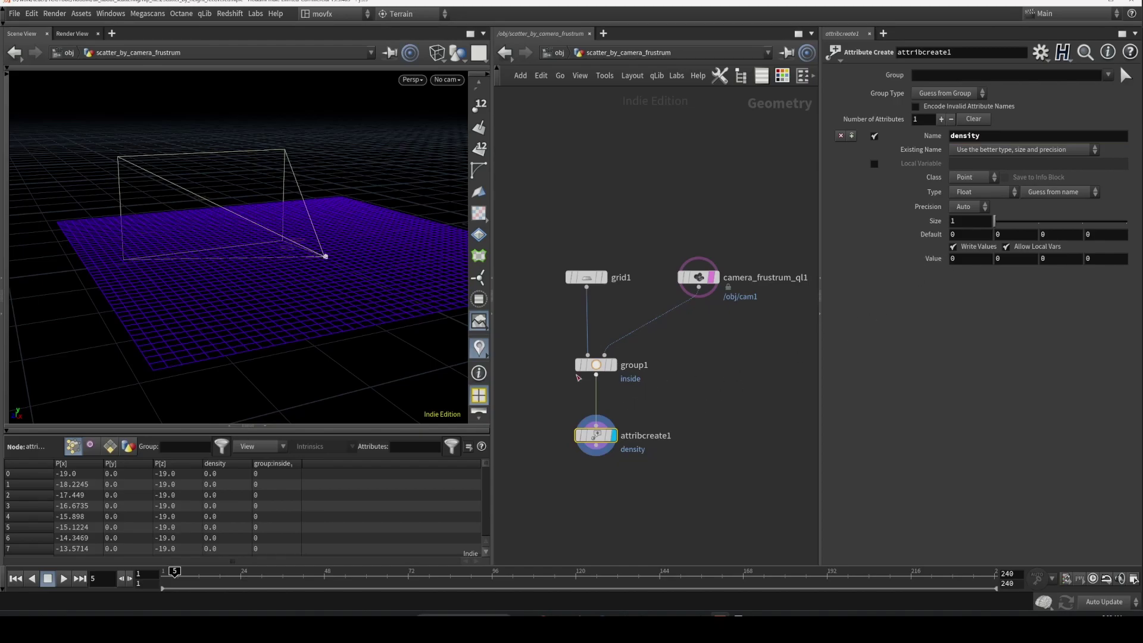
{"action": "left_click_drag", "start_coordinate": [327, 258], "coordinate": [359, 291]}
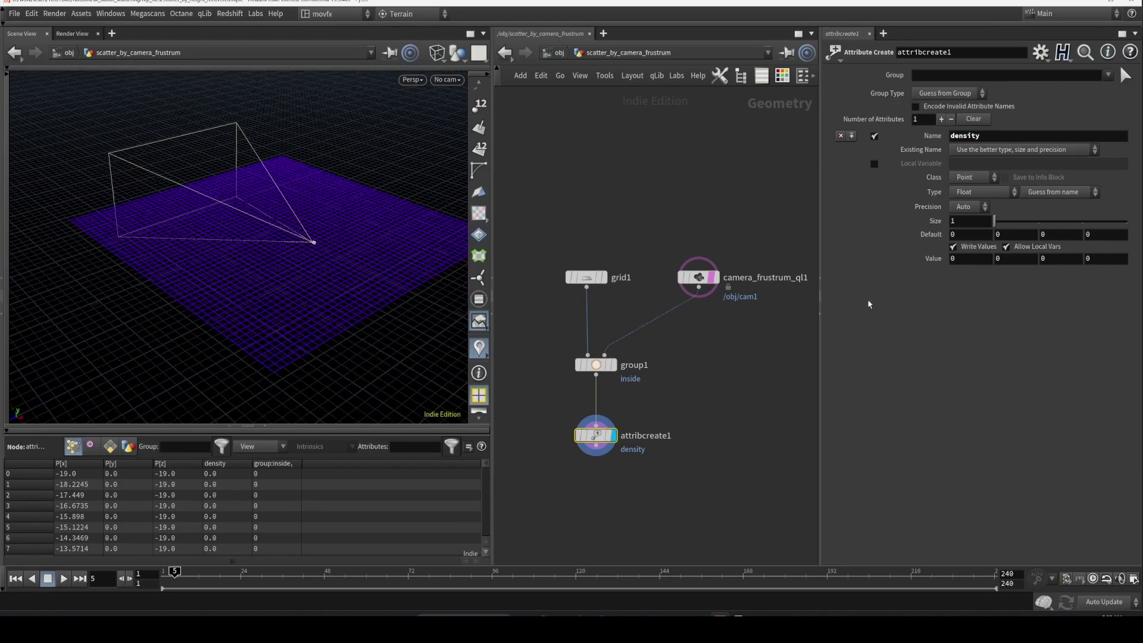
{"action": "left_click", "coordinate": [963, 260]}
{"action": "key", "text": "Return"}
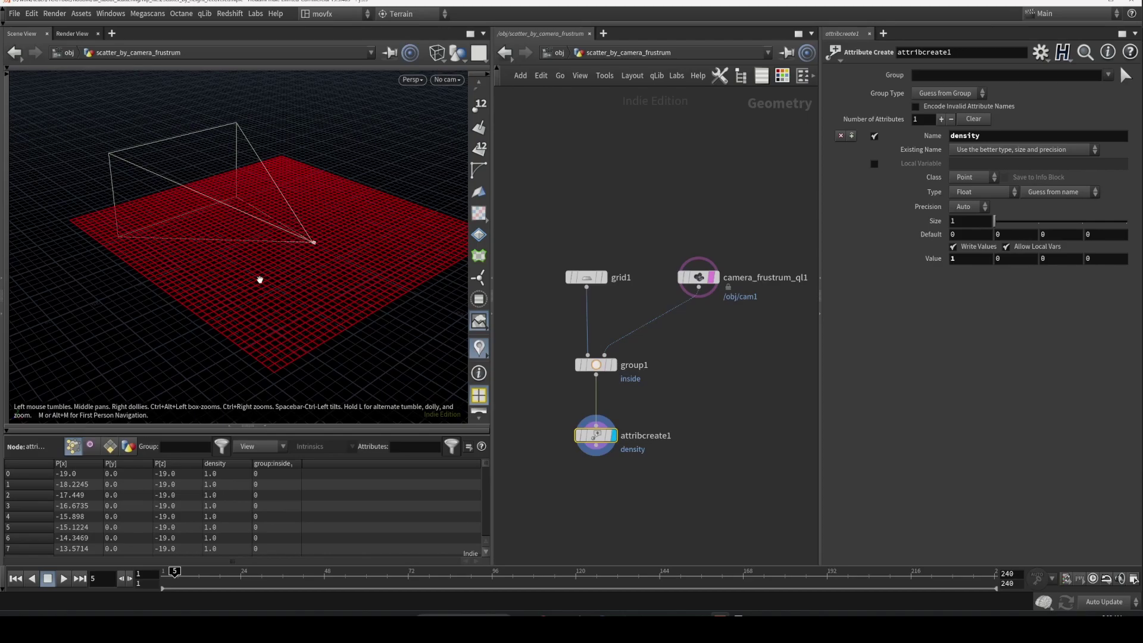
Restrict the density attribute to the "inside" group.
{"action": "left_click", "coordinate": [1109, 75]}
{"action": "left_click", "coordinate": [1116, 91]}
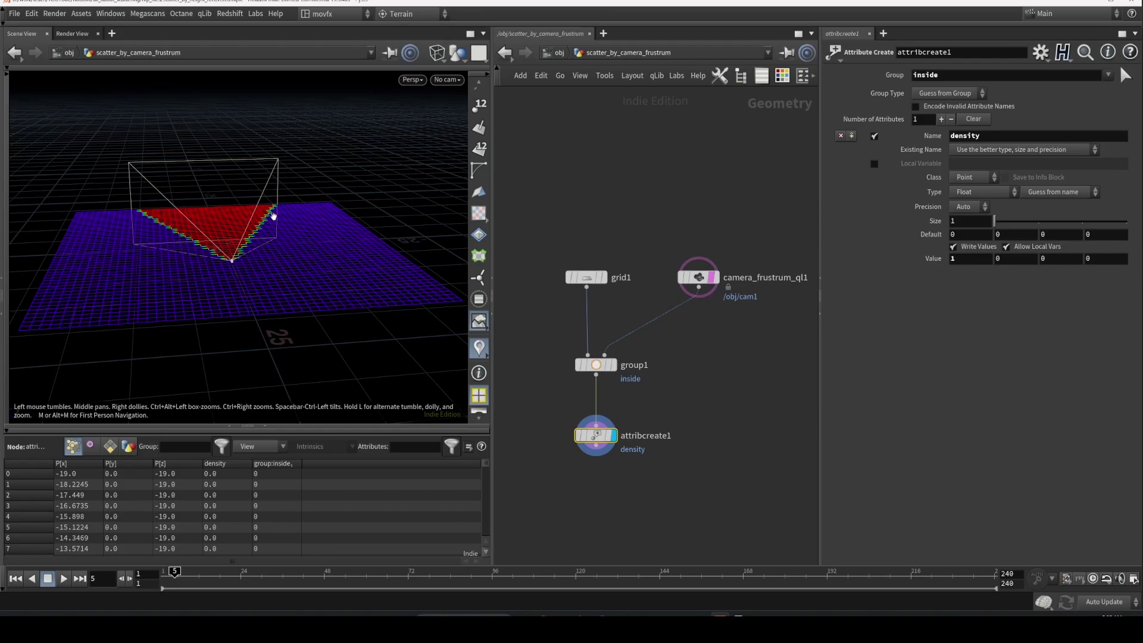
{"action": "mouse_move", "coordinate": [212, 193]}
{"action": "left_mouse_down"}
{"action": "mouse_move", "coordinate": [217, 237]}
{"action": "mouse_move", "coordinate": [229, 196]}
{"action": "left_mouse_up"}
Look through cam1 to check that the density area fills the camera's view of the grid.
{"action": "left_click", "coordinate": [447, 79]}
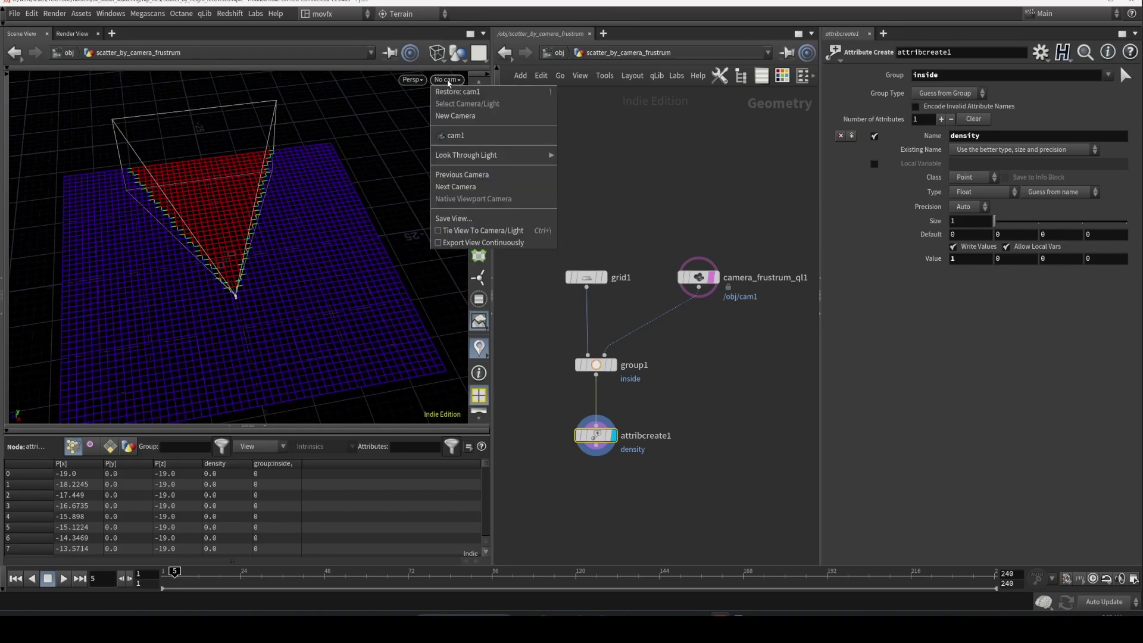
{"action": "left_click", "coordinate": [455, 136]}
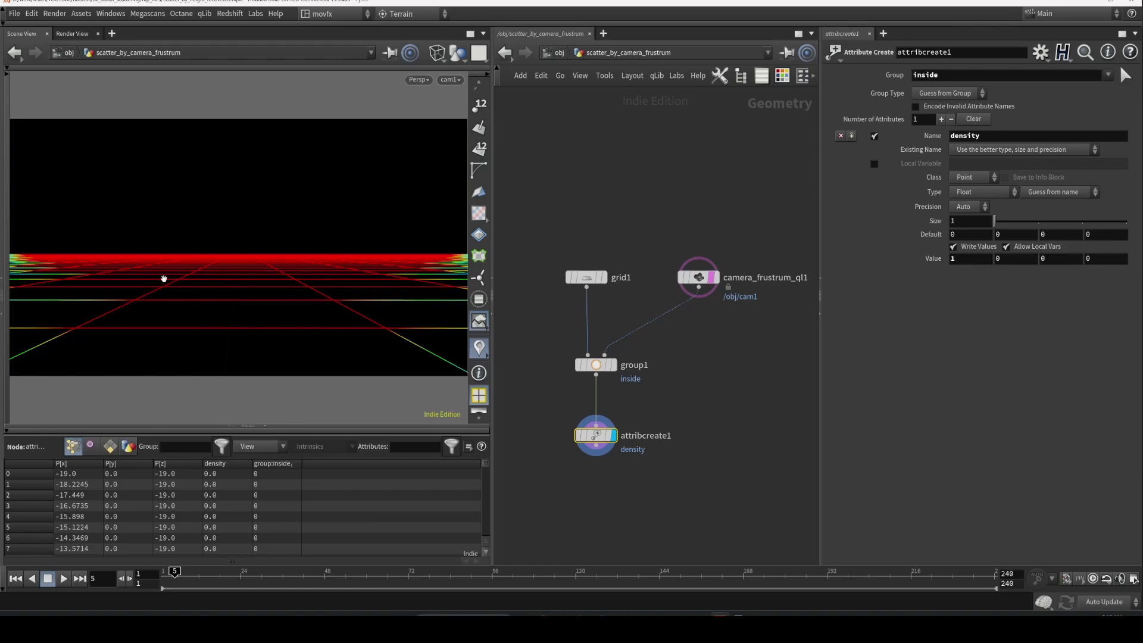
{"action": "left_click_drag", "start_coordinate": [164, 279], "coordinate": [223, 287]}
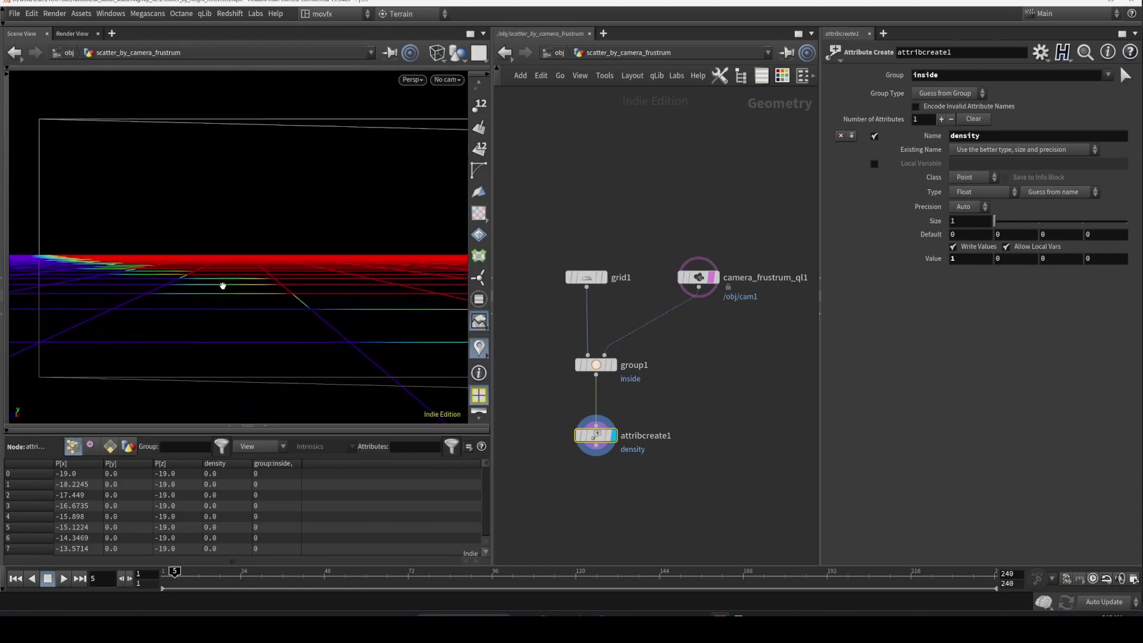
{"action": "left_click", "coordinate": [447, 80]}
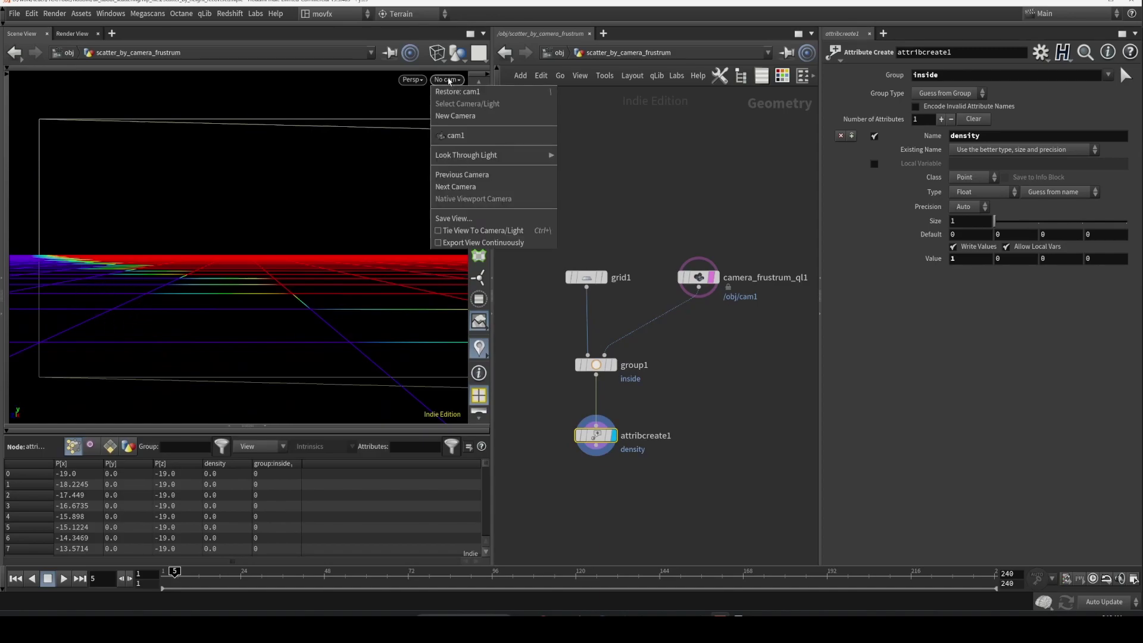
{"action": "left_click", "coordinate": [456, 135]}
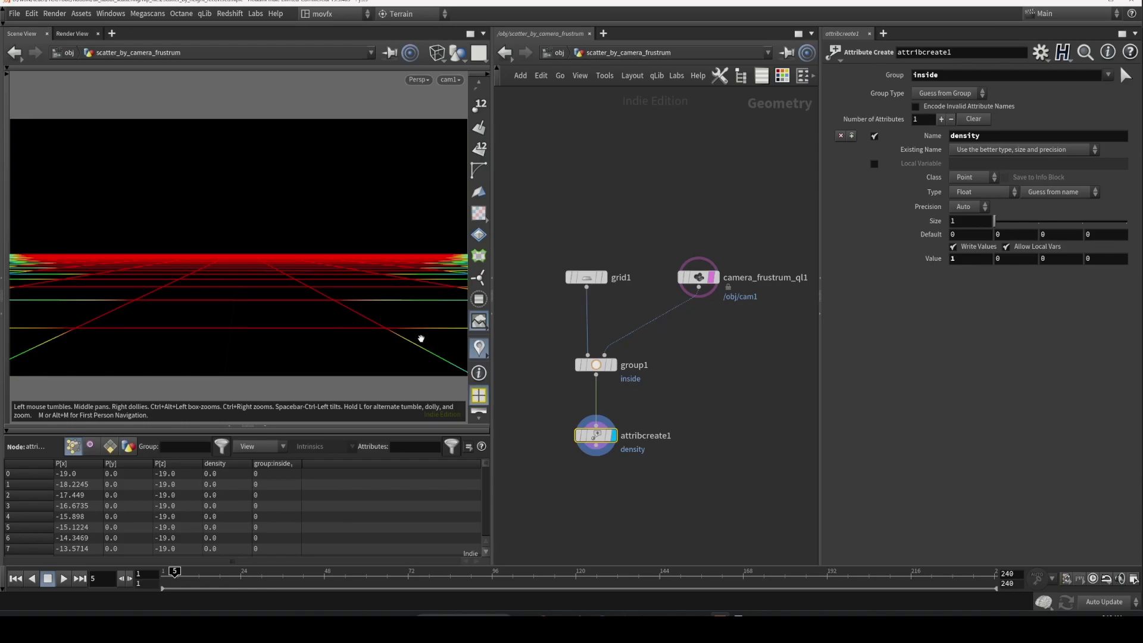
Set both overscan values of the camera_frustum_ql1 node to 2.5 to widen the frustum beyond the camera's view.
{"action": "left_click", "coordinate": [587, 277]}
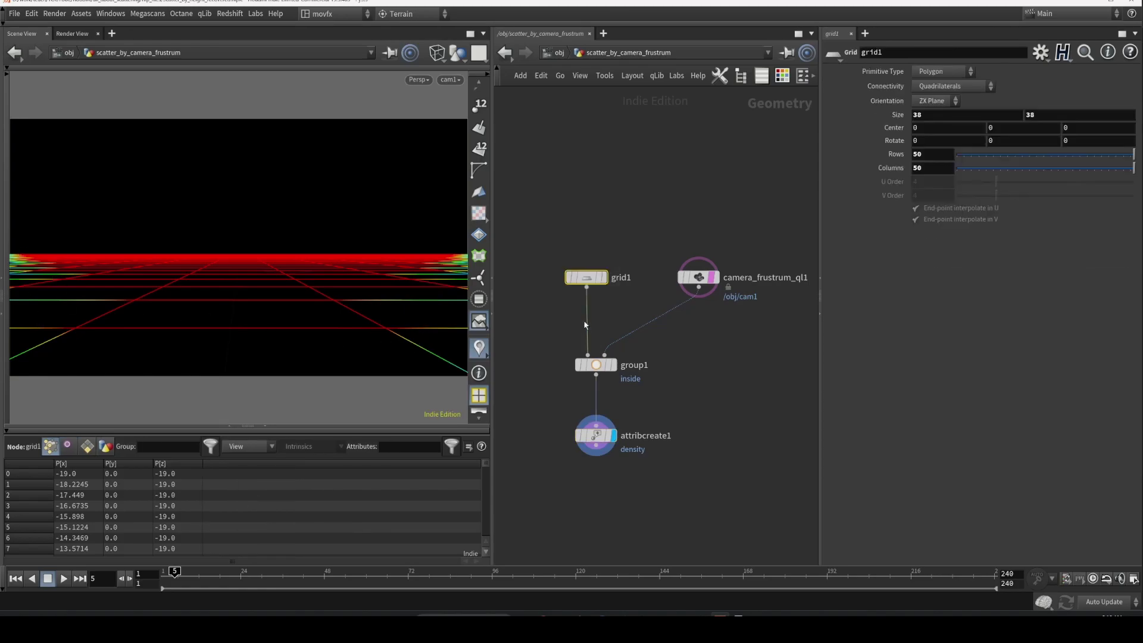
{"action": "left_click", "coordinate": [698, 277]}
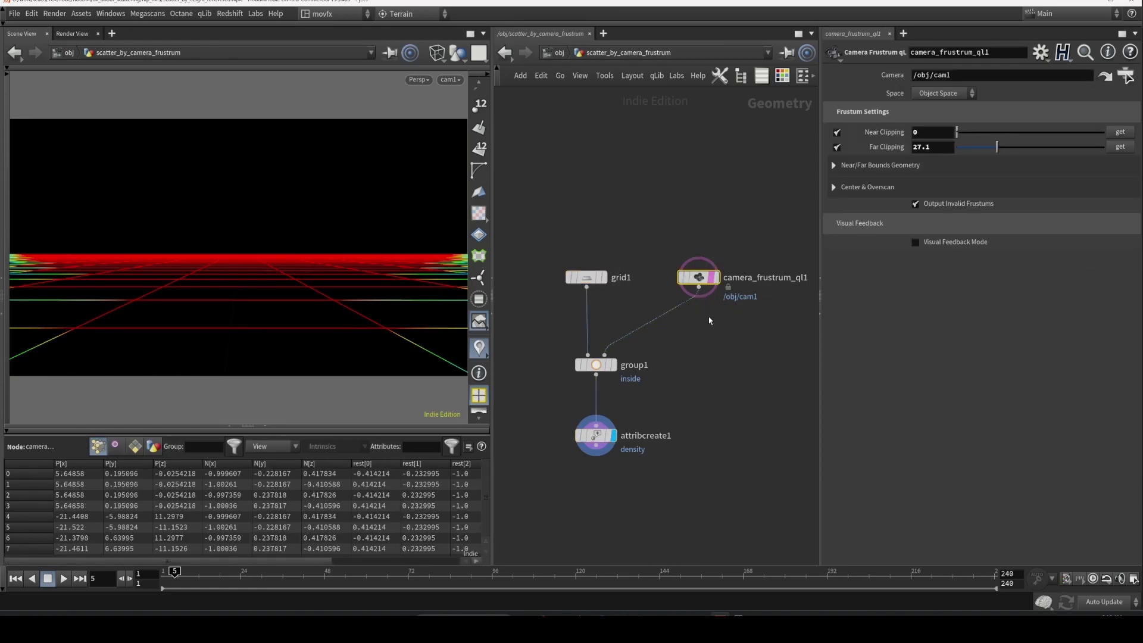
{"action": "left_click", "coordinate": [834, 187]}
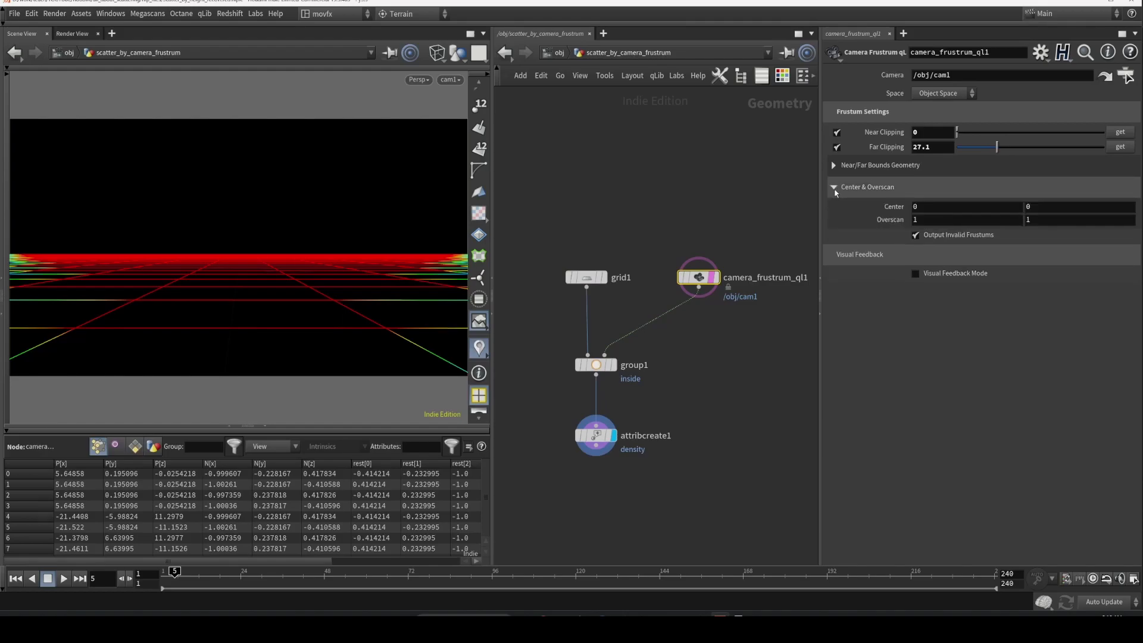
{"action": "middle_click_drag", "start_coordinate": [887, 223], "coordinate": [962, 224]}
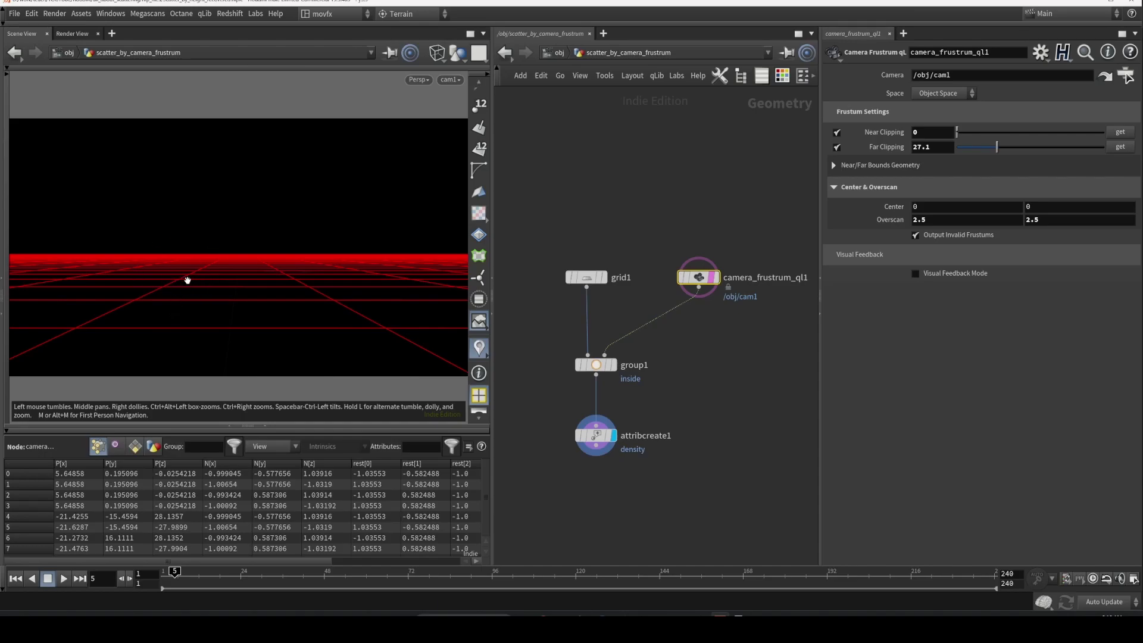
Increase the resolution of grid1 to 150 rows and 150 columns.
{"action": "left_click", "coordinate": [586, 277]}
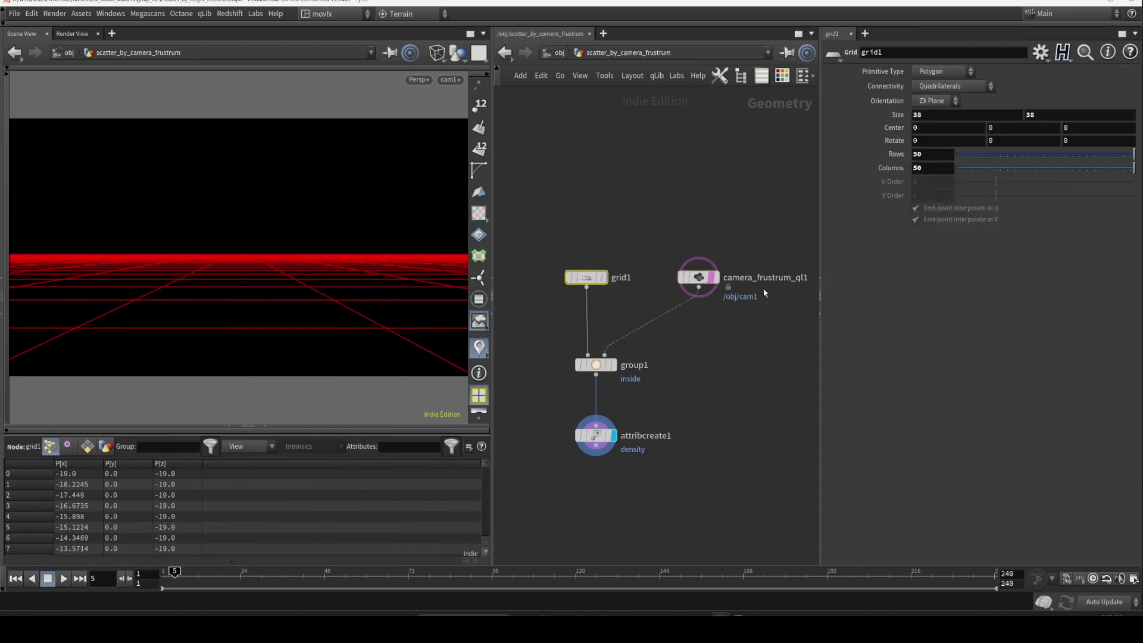
{"action": "left_click", "coordinate": [937, 154]}
{"action": "type", "text": "100"}
{"action": "left_click", "coordinate": [932, 168]}
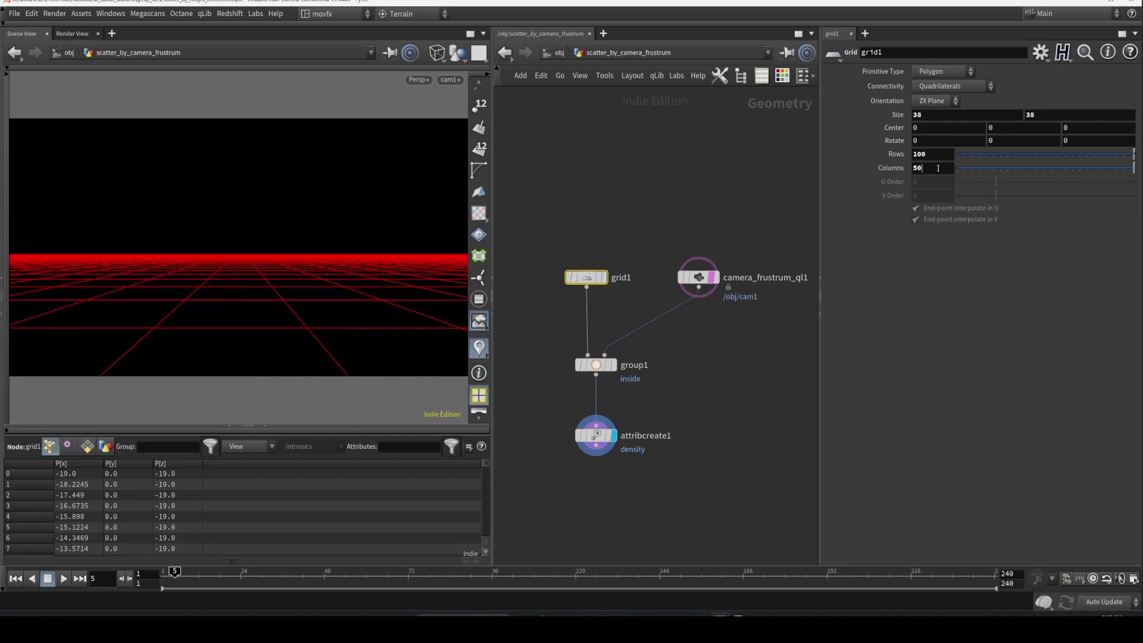
{"action": "type", "text": "100"}
{"action": "key", "text": "Return"}
{"action": "left_click", "coordinate": [920, 157]}
{"action": "type", "text": "150"}
{"action": "left_click", "coordinate": [926, 168]}
{"action": "type", "text": "150"}
{"action": "key", "text": "Return"}
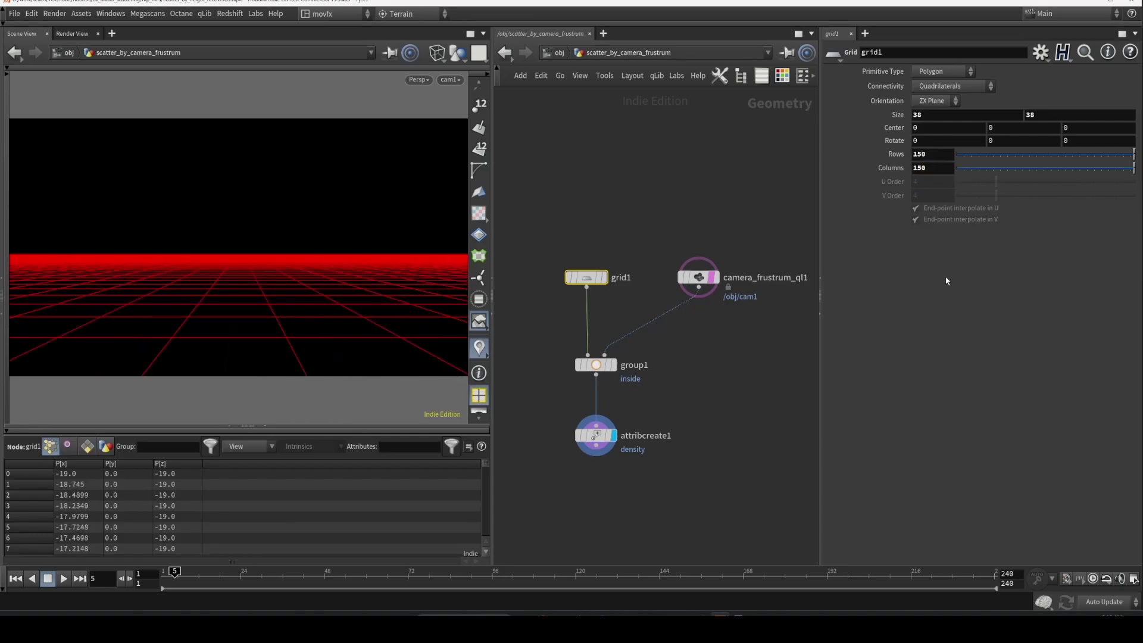
Add a Scatter node below attribcreate1, connect it to that node's output and display it.
{"action": "left_click", "coordinate": [678, 425]}
{"action": "middle_click_drag", "start_coordinate": [691, 413], "coordinate": [682, 363]}
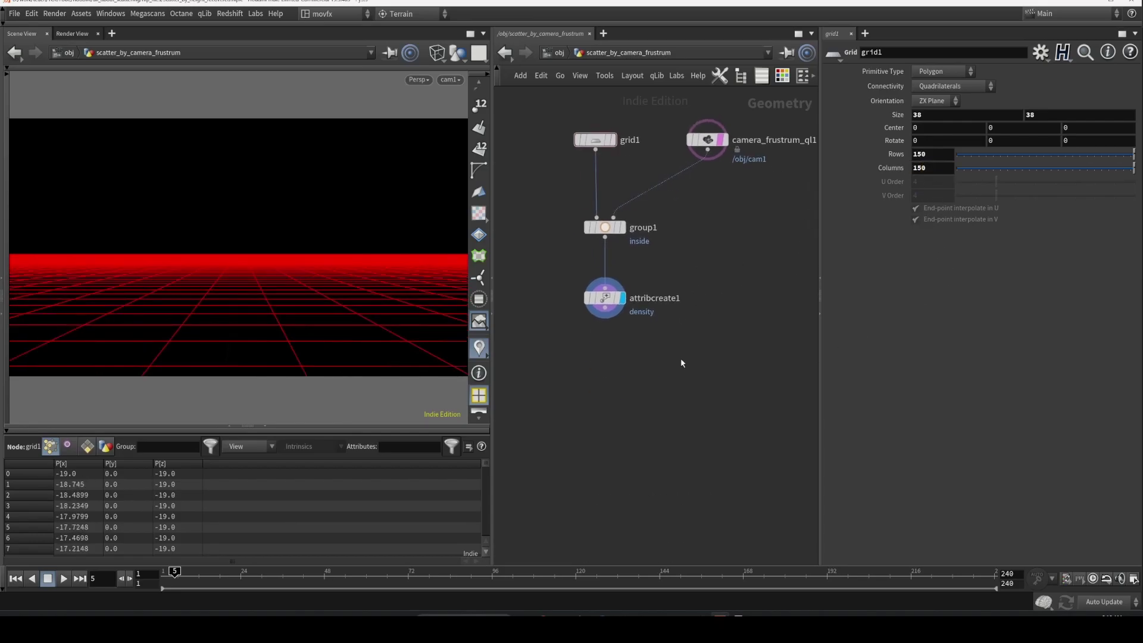
{"action": "key", "text": "Tab"}
{"action": "type", "text": "scatter"}
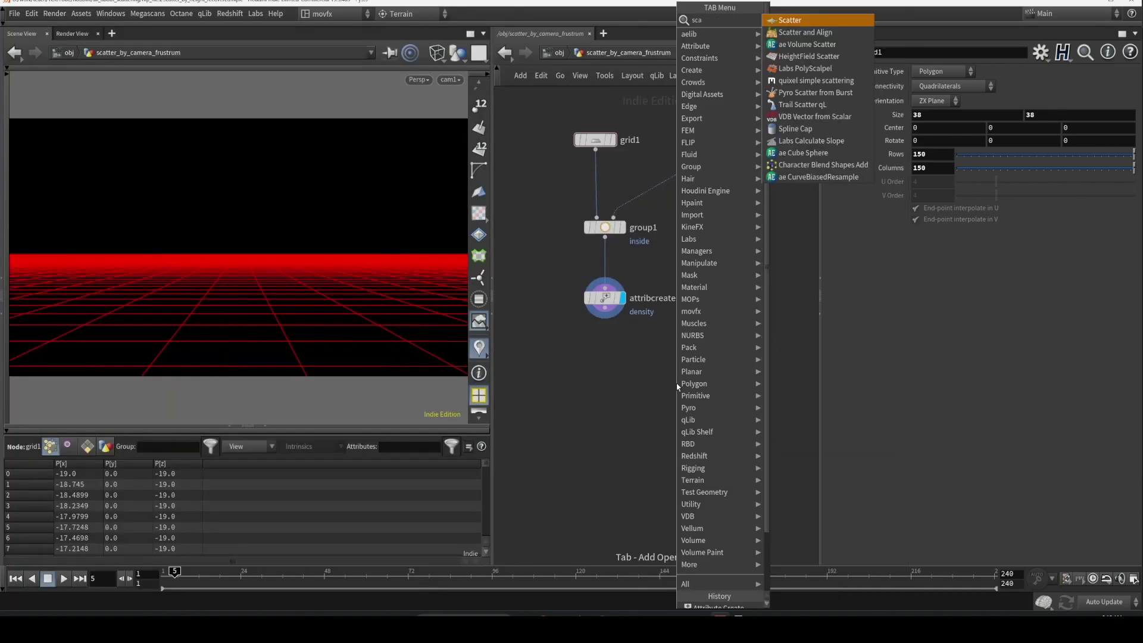
{"action": "key", "text": "Return"}
{"action": "left_click", "coordinate": [676, 383]}
{"action": "left_click_drag", "start_coordinate": [606, 308], "coordinate": [677, 373]}
{"action": "left_click_drag", "start_coordinate": [677, 383], "coordinate": [609, 377]}
{"action": "left_click", "coordinate": [626, 377]}
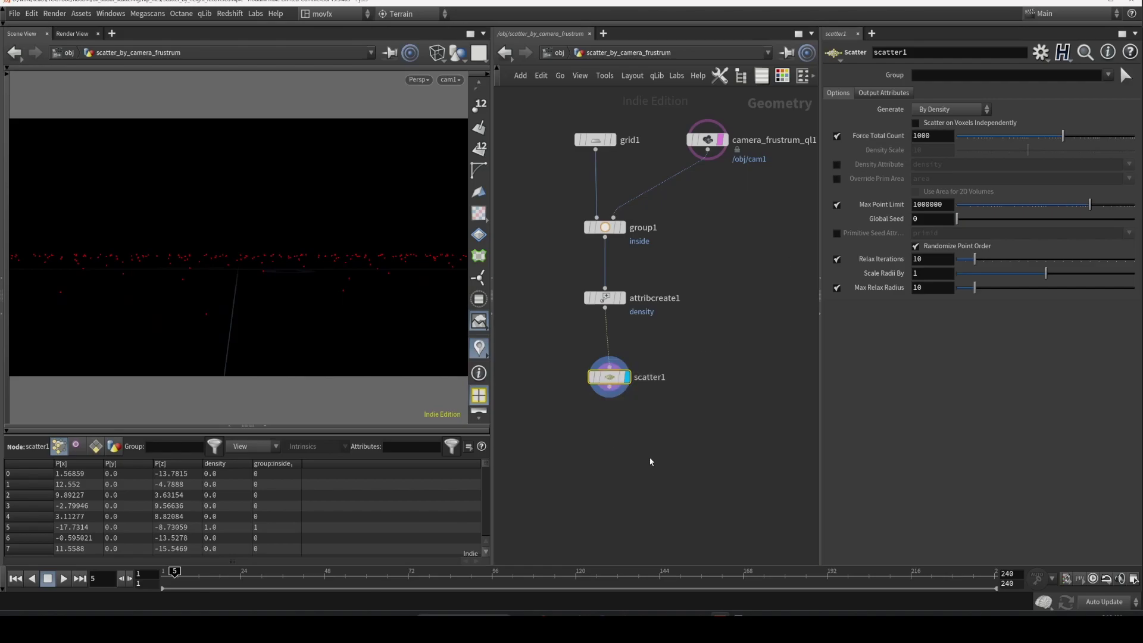
Enable the Scatter node's density attribute with "density" so that points are scattered only inside the frustum.
{"action": "key", "text": "space+g"}
{"action": "left_click_drag", "start_coordinate": [271, 238], "coordinate": [271, 281]}
{"action": "right_click_drag", "start_coordinate": [322, 279], "coordinate": [227, 290]}
{"action": "left_click_drag", "start_coordinate": [227, 291], "coordinate": [351, 262]}
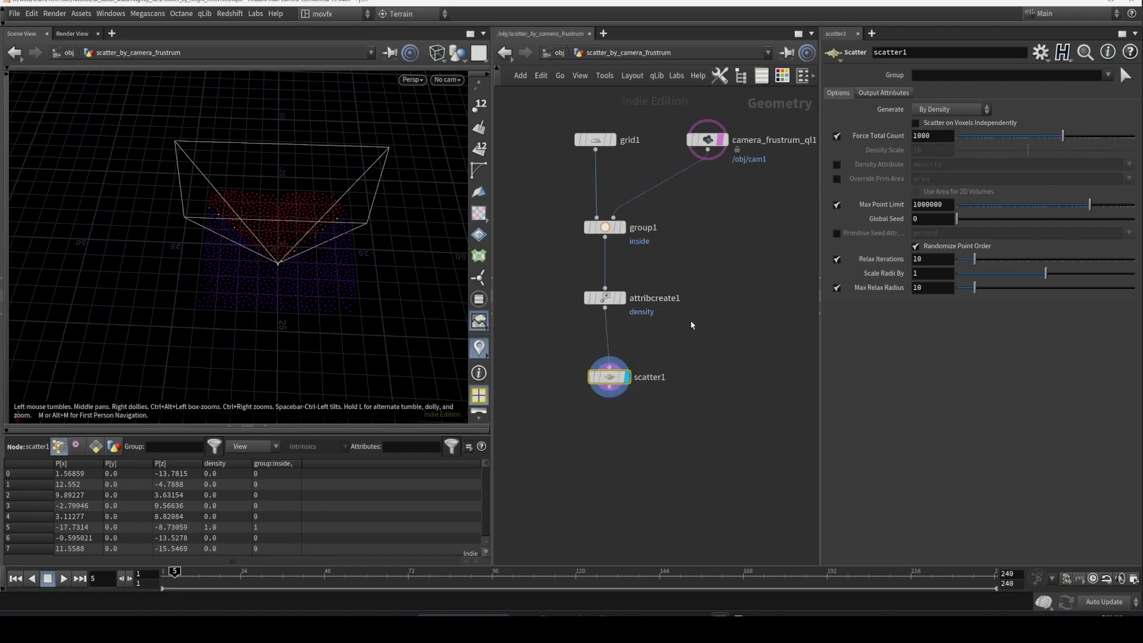
{"action": "left_click", "coordinate": [837, 165]}
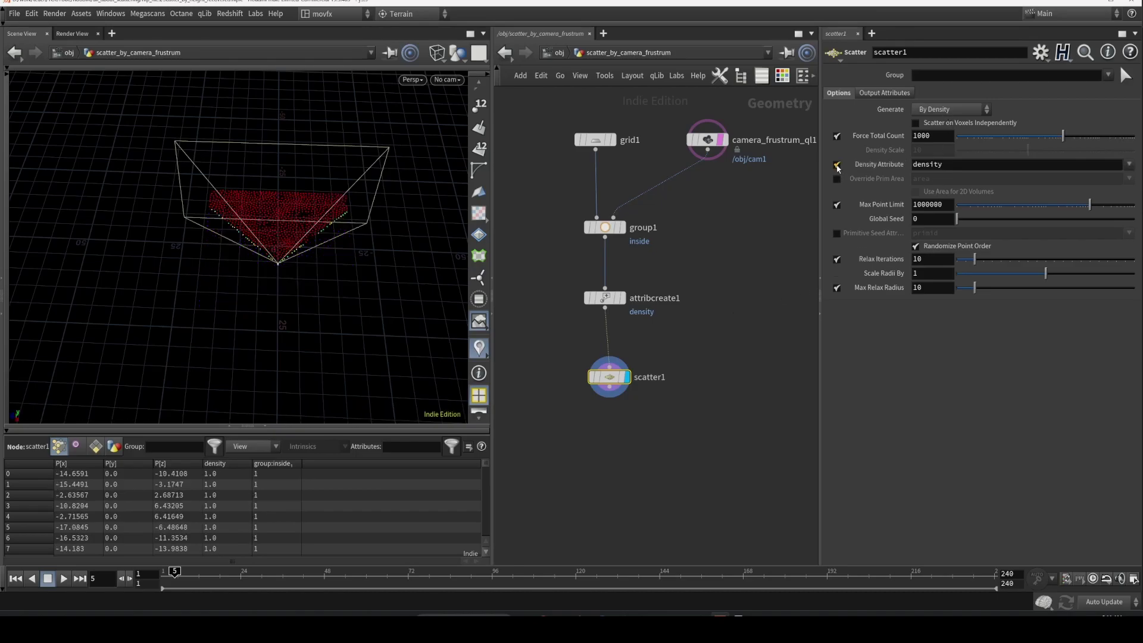
Examine the scattered points through cam1 and from free viewpoints around the frustum, checking their coverage and edges.
{"action": "left_click", "coordinate": [447, 79]}
{"action": "left_click", "coordinate": [465, 136]}
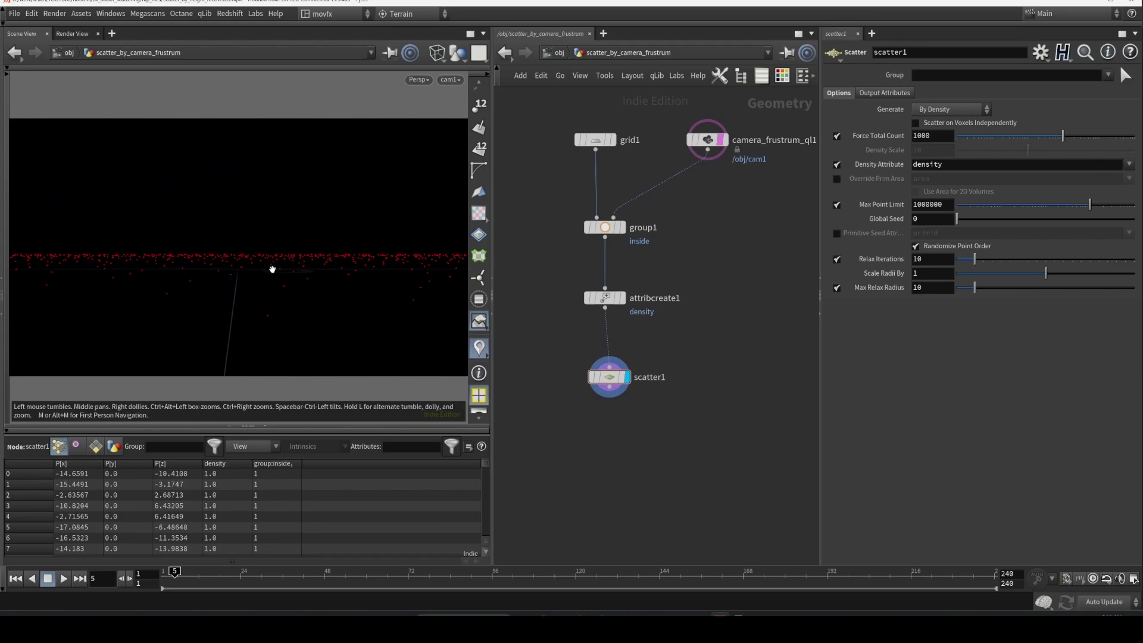
{"action": "left_click_drag", "start_coordinate": [272, 244], "coordinate": [336, 215]}
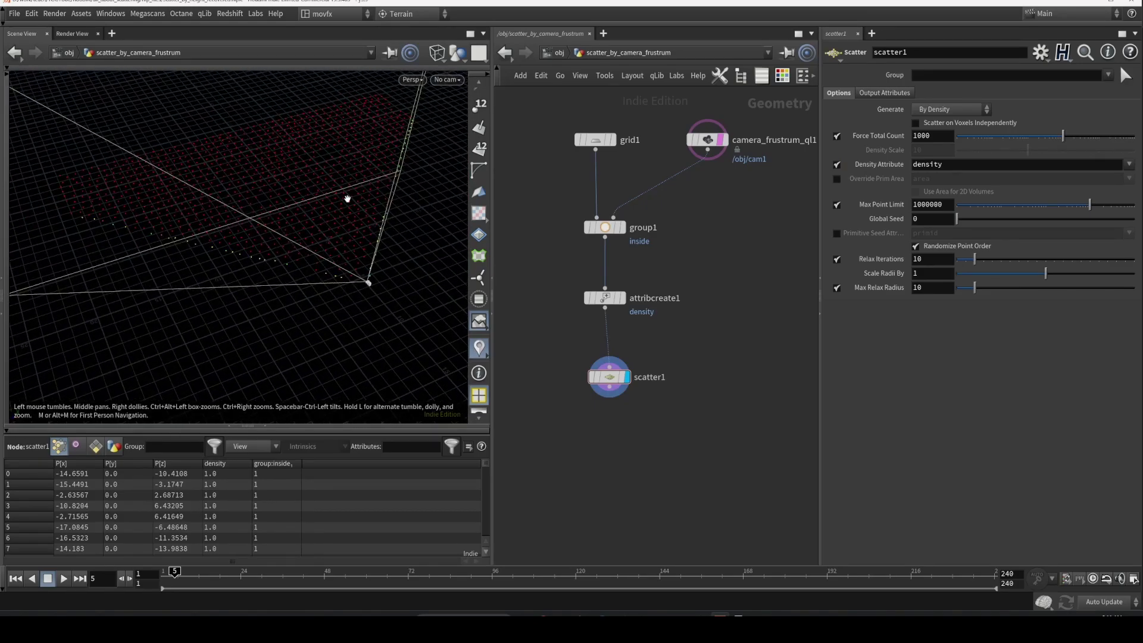
{"action": "left_click_drag", "start_coordinate": [334, 288], "coordinate": [440, 325]}
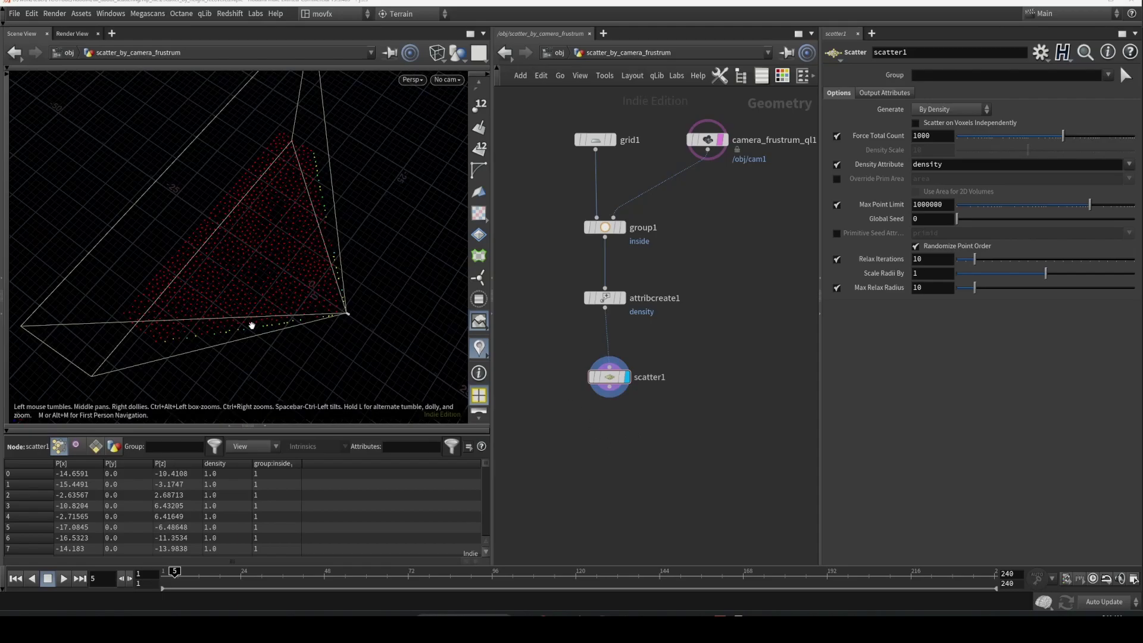
{"action": "left_click_drag", "start_coordinate": [252, 324], "coordinate": [306, 280]}
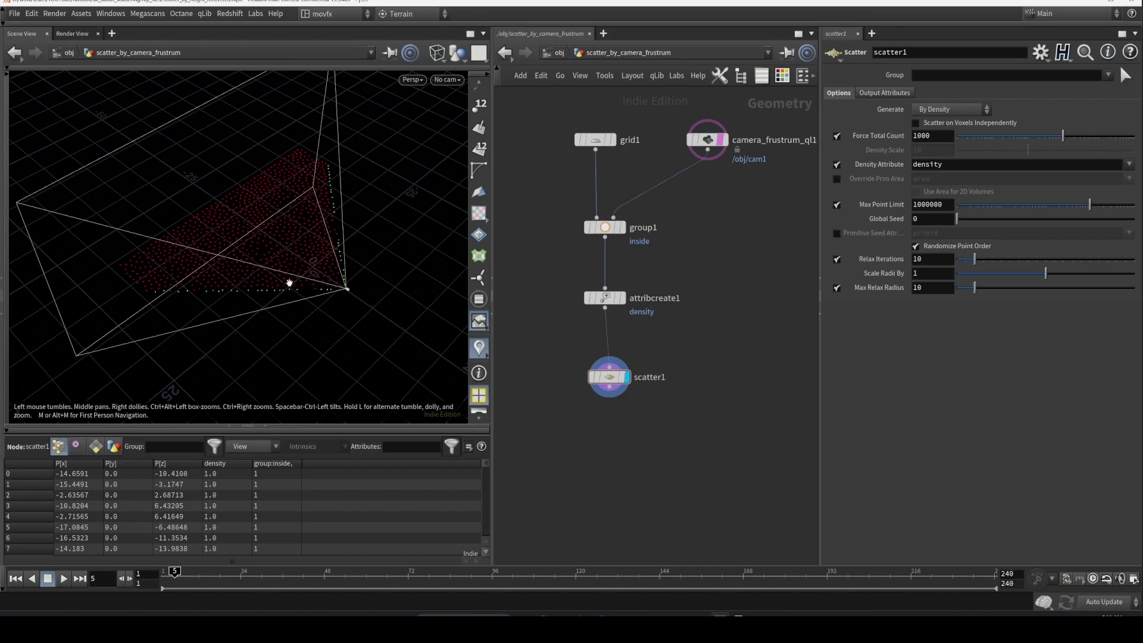
{"action": "mouse_move", "coordinate": [289, 289]}
{"action": "left_mouse_down"}
{"action": "mouse_move", "coordinate": [262, 301]}
{"action": "mouse_move", "coordinate": [290, 279]}
{"action": "left_mouse_up"}
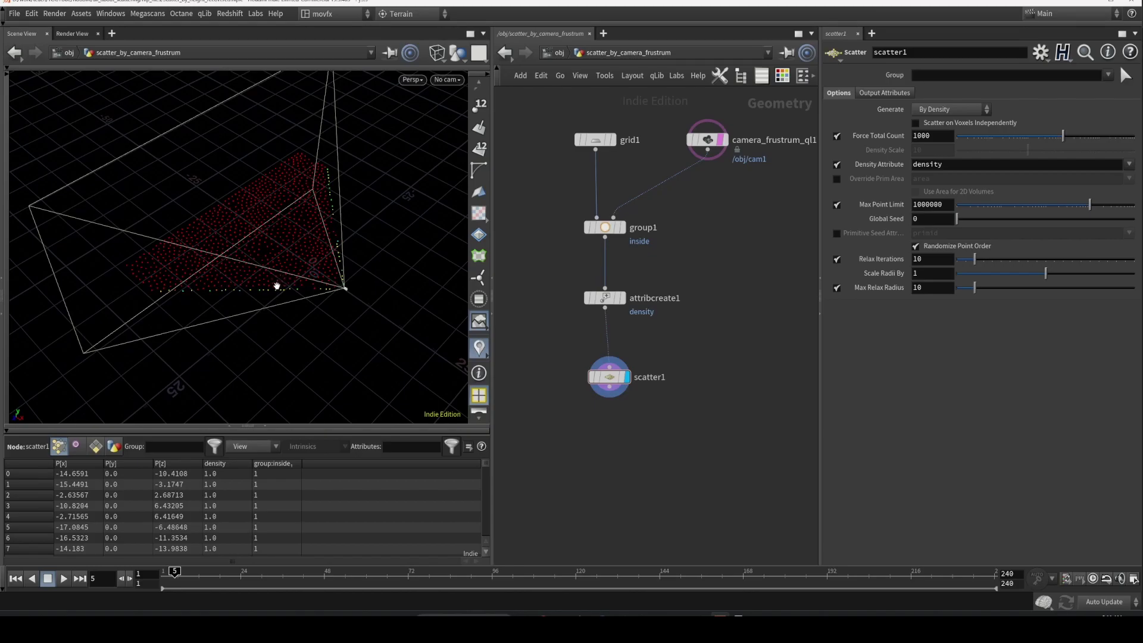
{"action": "left_click_drag", "start_coordinate": [272, 288], "coordinate": [289, 262]}
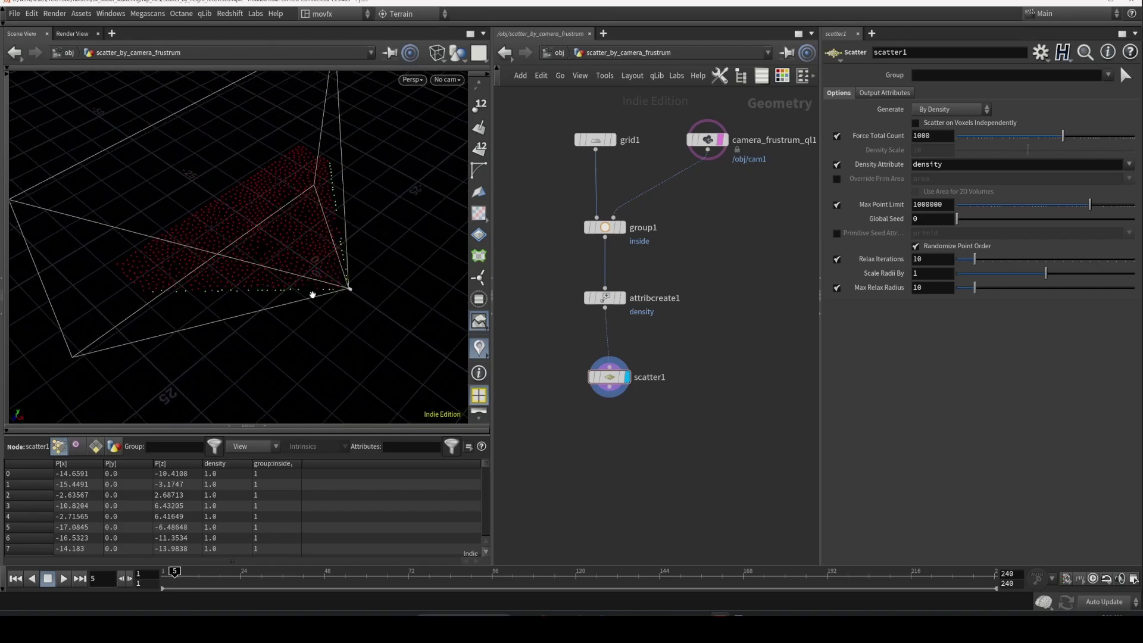
{"action": "left_click_drag", "start_coordinate": [312, 294], "coordinate": [361, 221]}
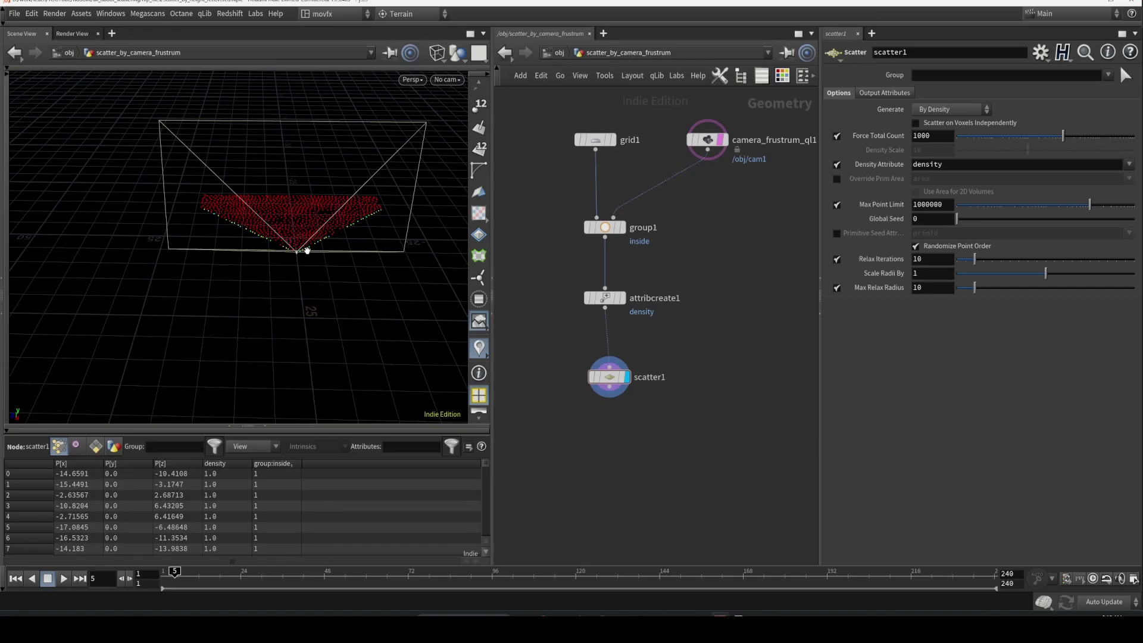